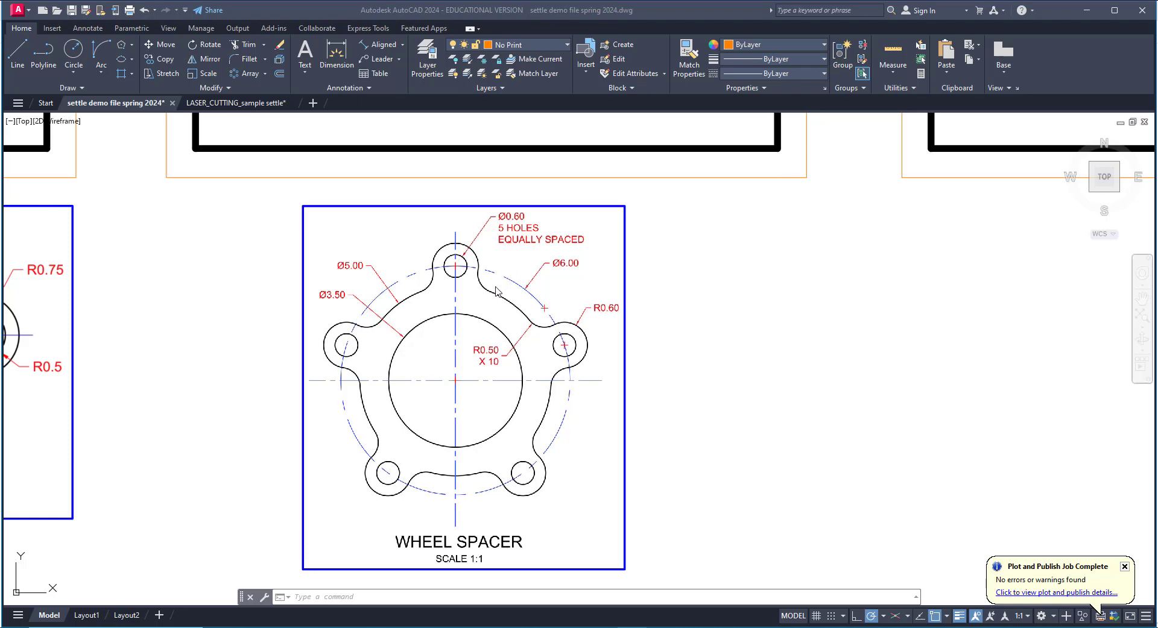
scroll(667, 363, "down", 3)
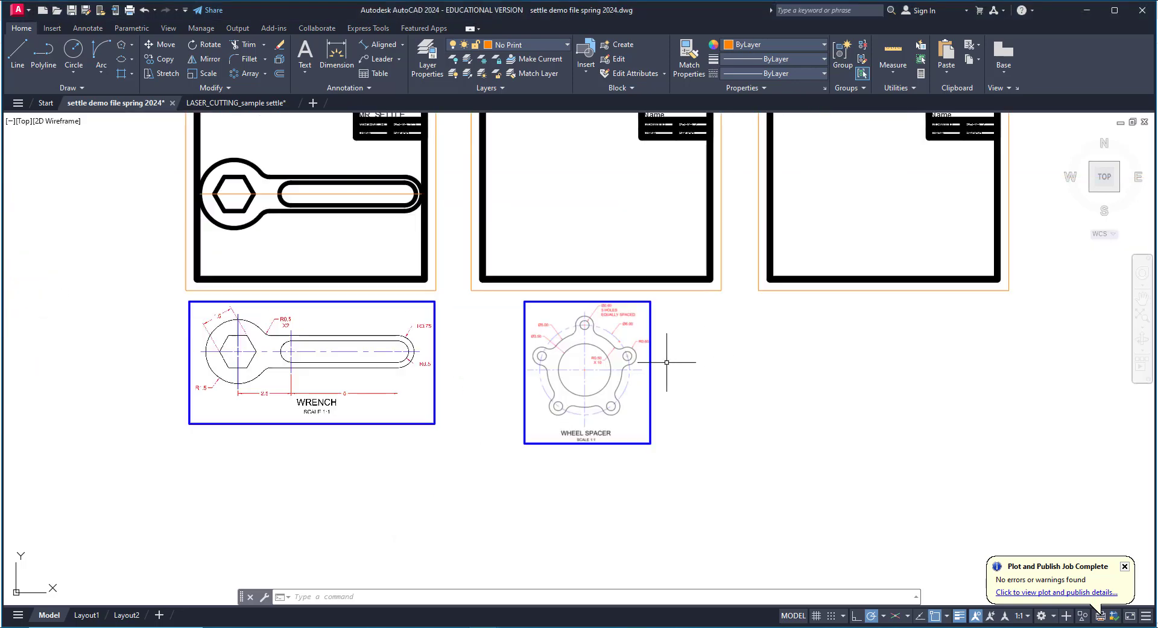
middle_click_drag(305, 310, 390, 336)
scroll(364, 361, "up", 4)
scroll(386, 358, "down", 2)
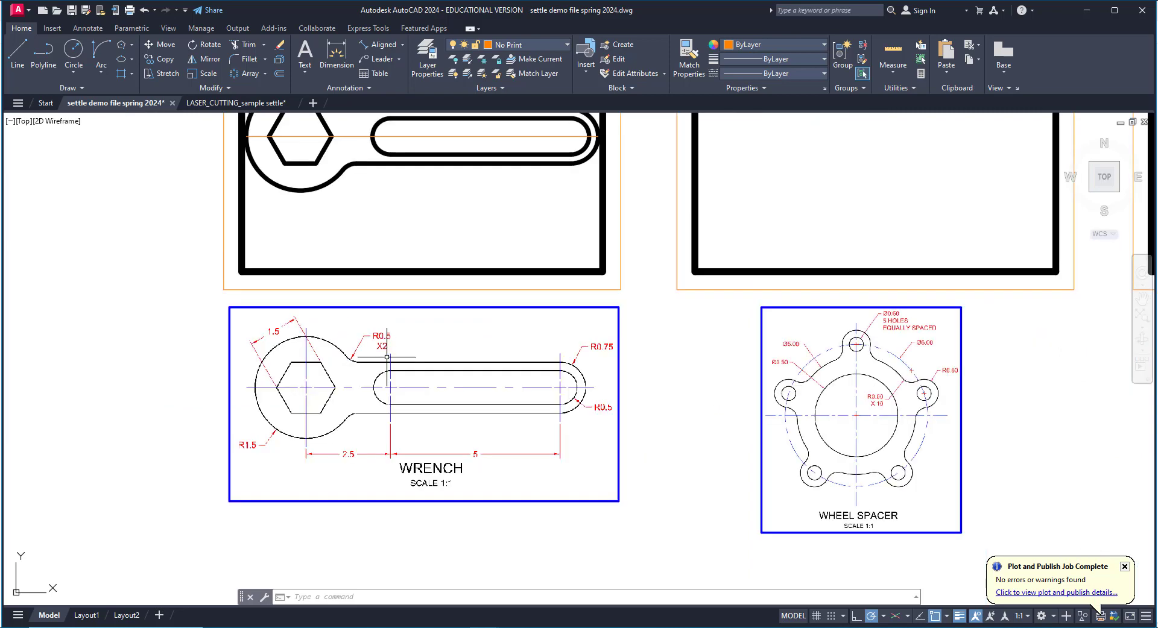
middle_click_drag(740, 376, 557, 348)
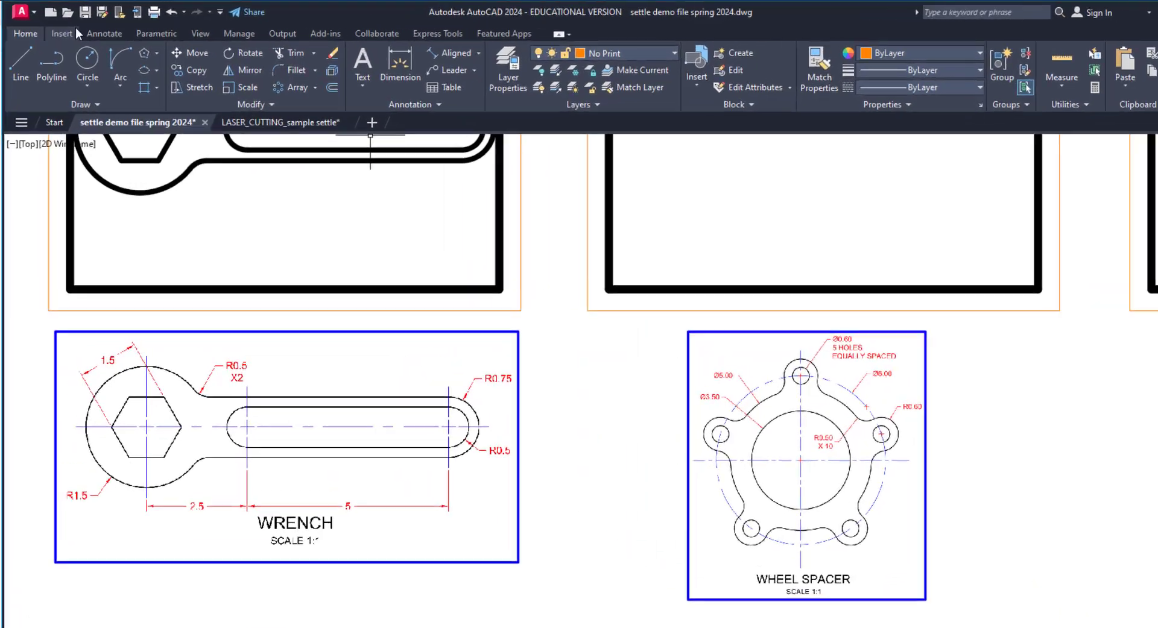
left_click(52, 28)
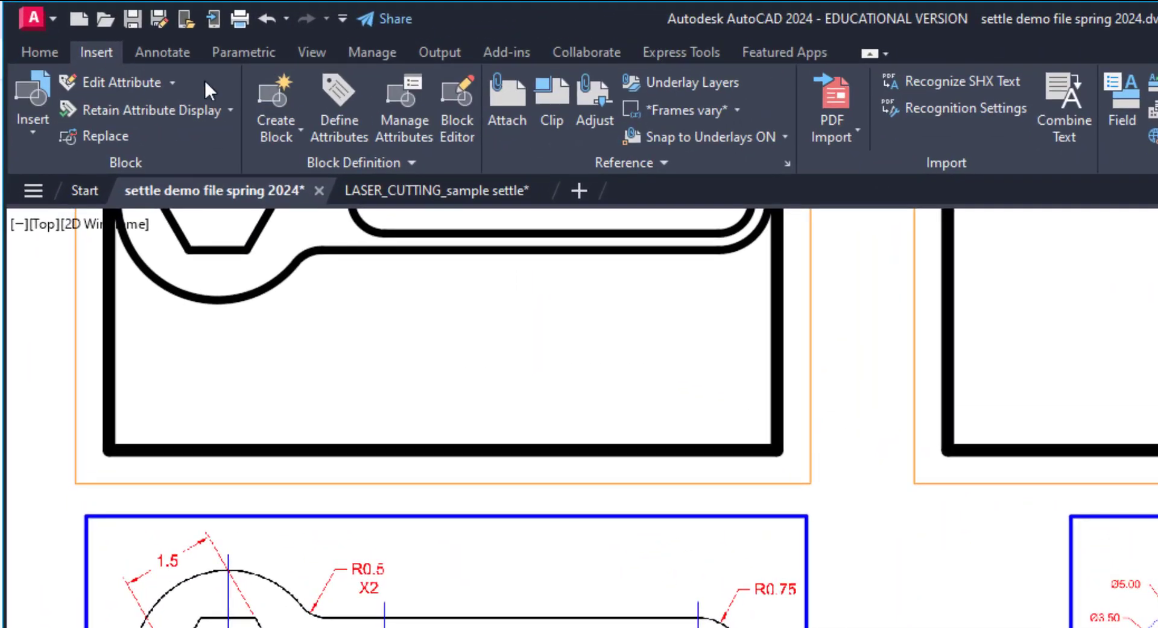
left_click(509, 102)
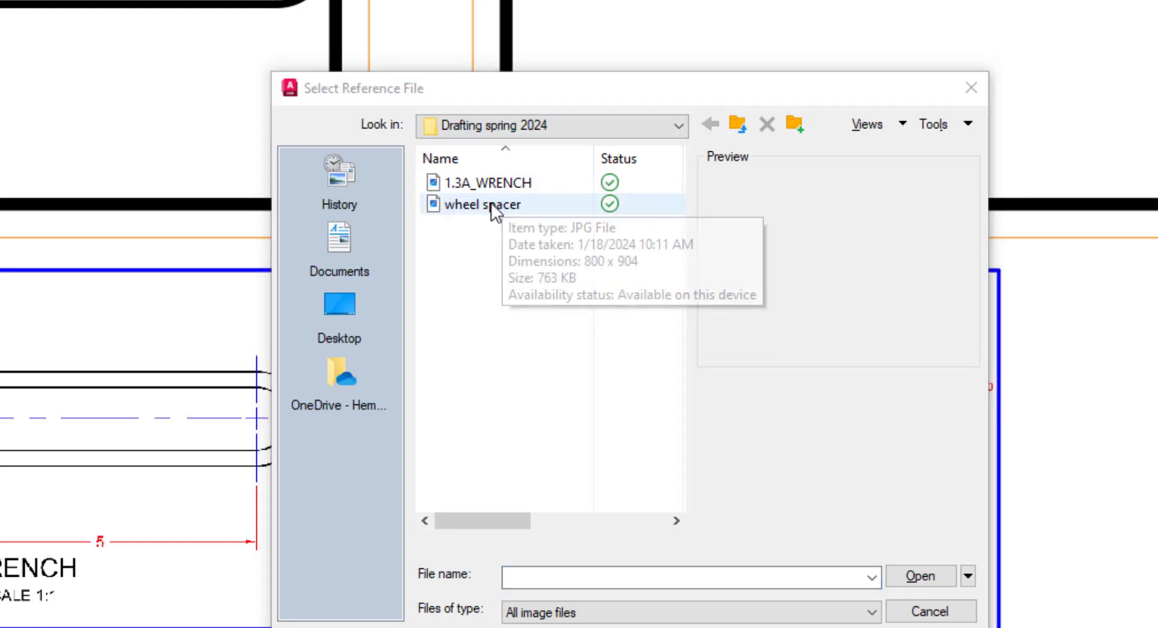
left_click(930, 619)
left_click(924, 271)
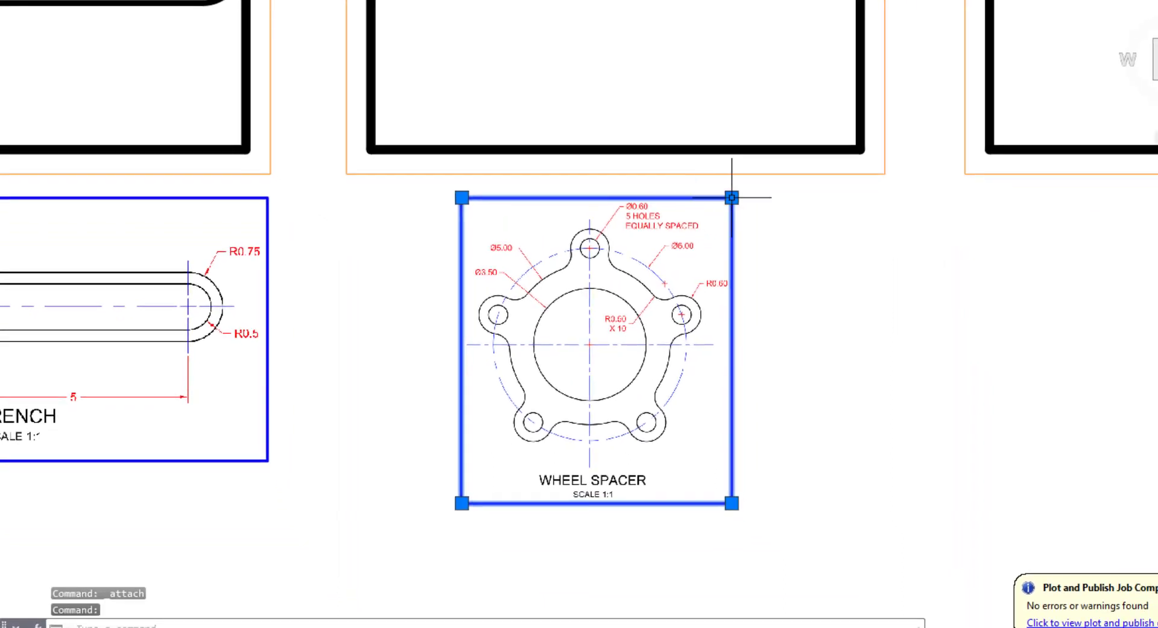
left_click(731, 198)
key("Escape")
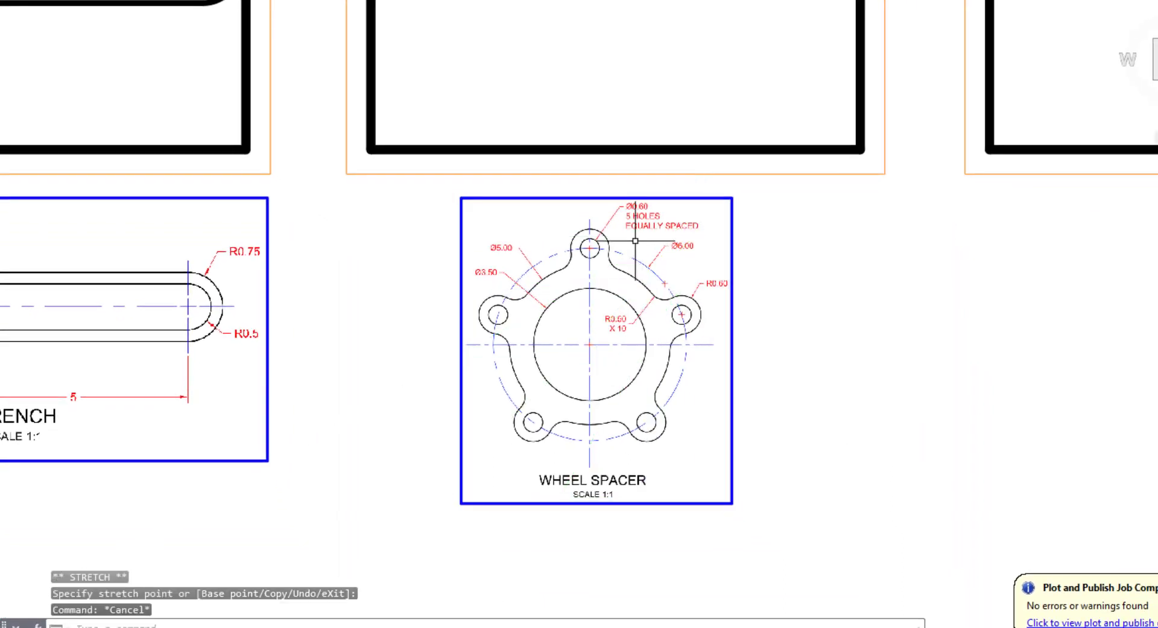
Make Object the current layer.
scroll(635, 241, "down", 2)
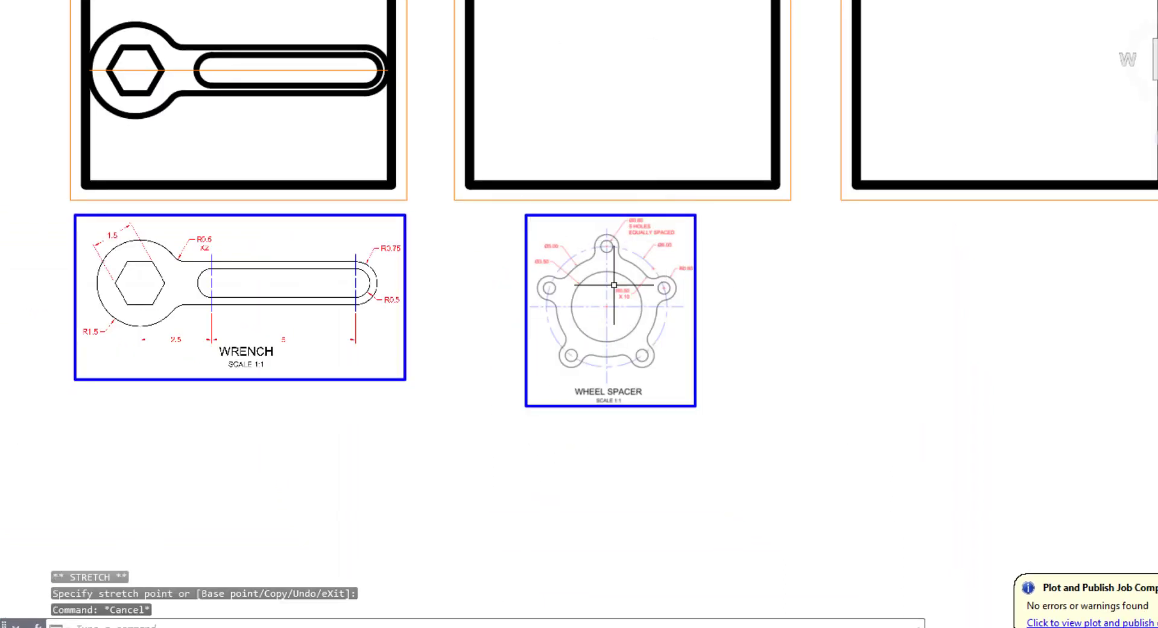
middle_click_drag(767, 305, 586, 342)
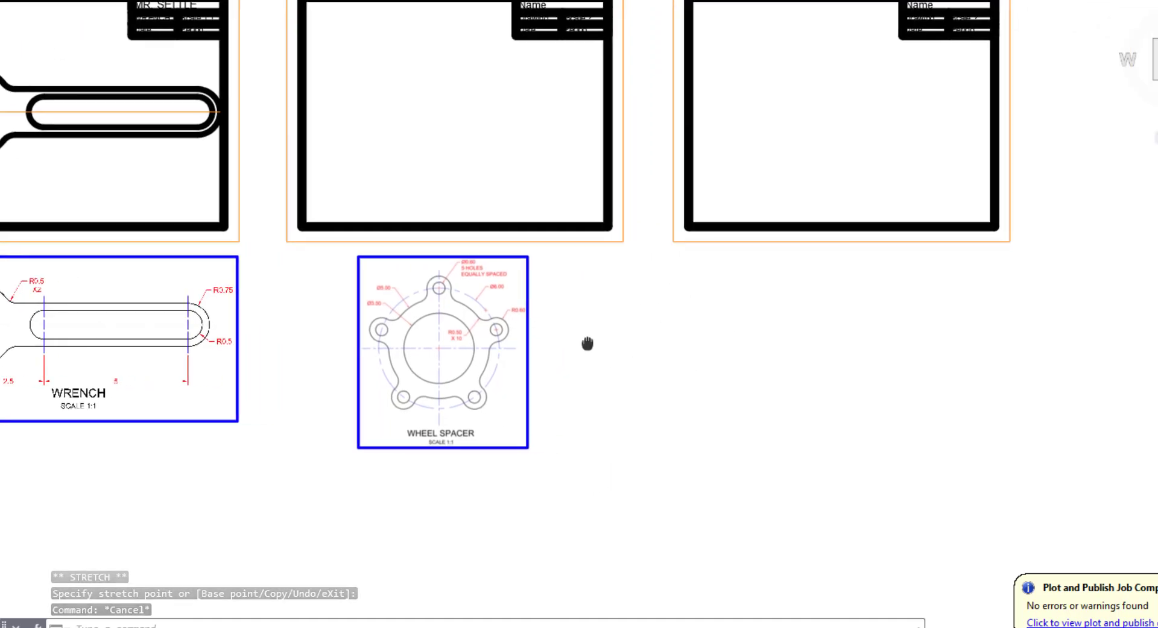
scroll(587, 341, "up", 2)
scroll(362, 360, "up", 3)
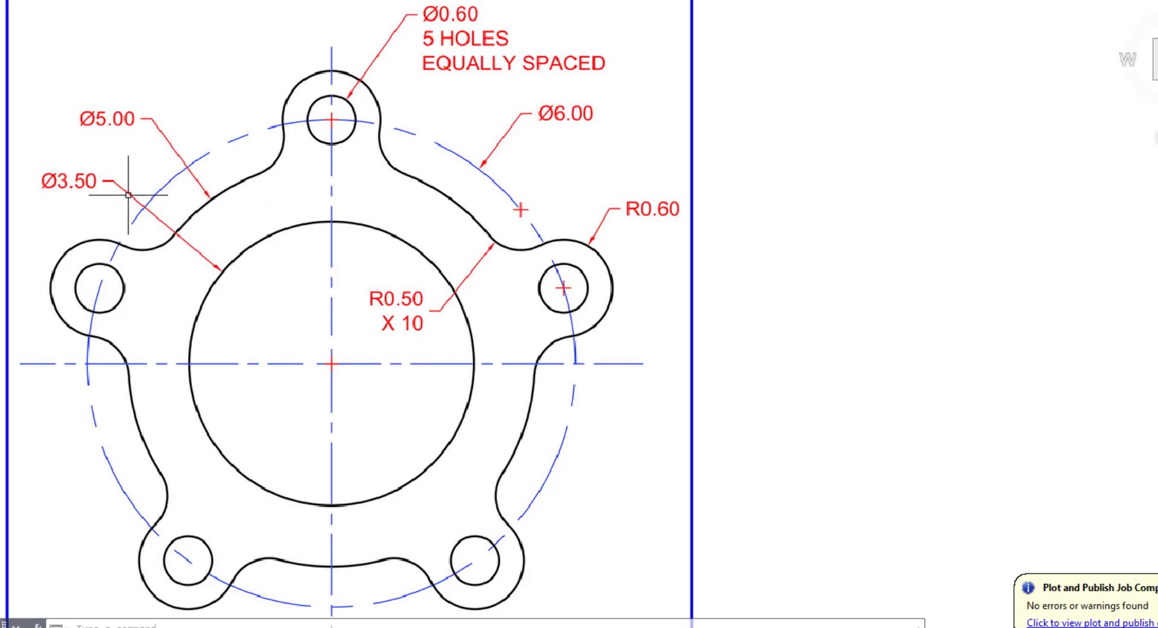
scroll(181, 235, "down", 1)
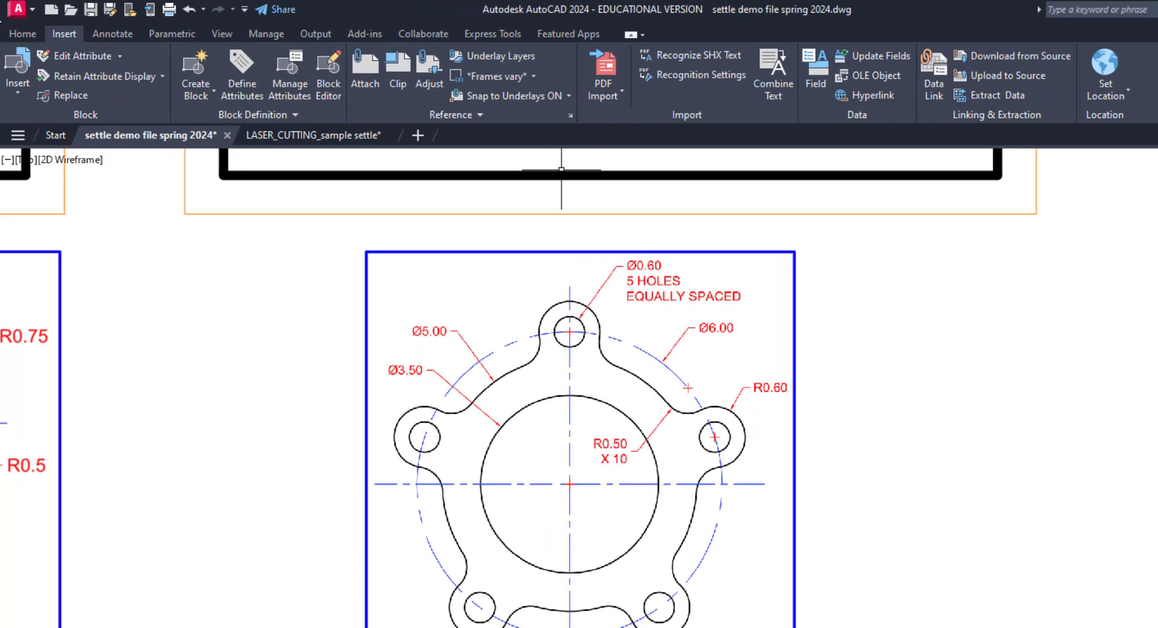
left_click(23, 35)
left_click(714, 56)
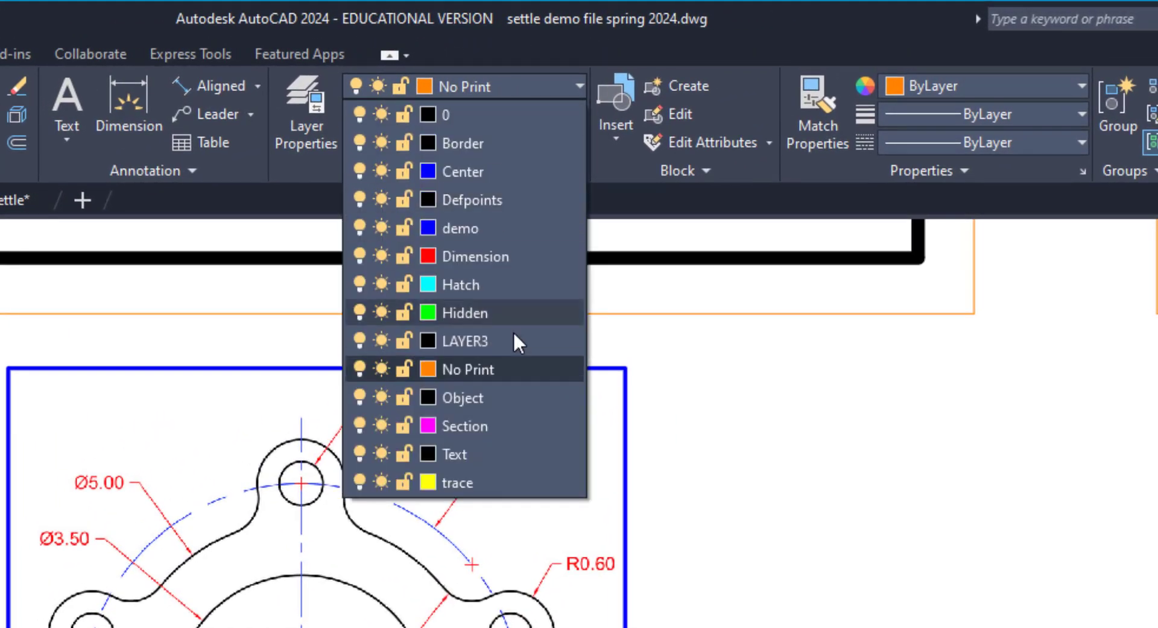
left_click(712, 283)
key("Escape")
Draw a circle of diameter 3.5 in the empty space beside the wheel spacer reference image.
left_click(104, 146)
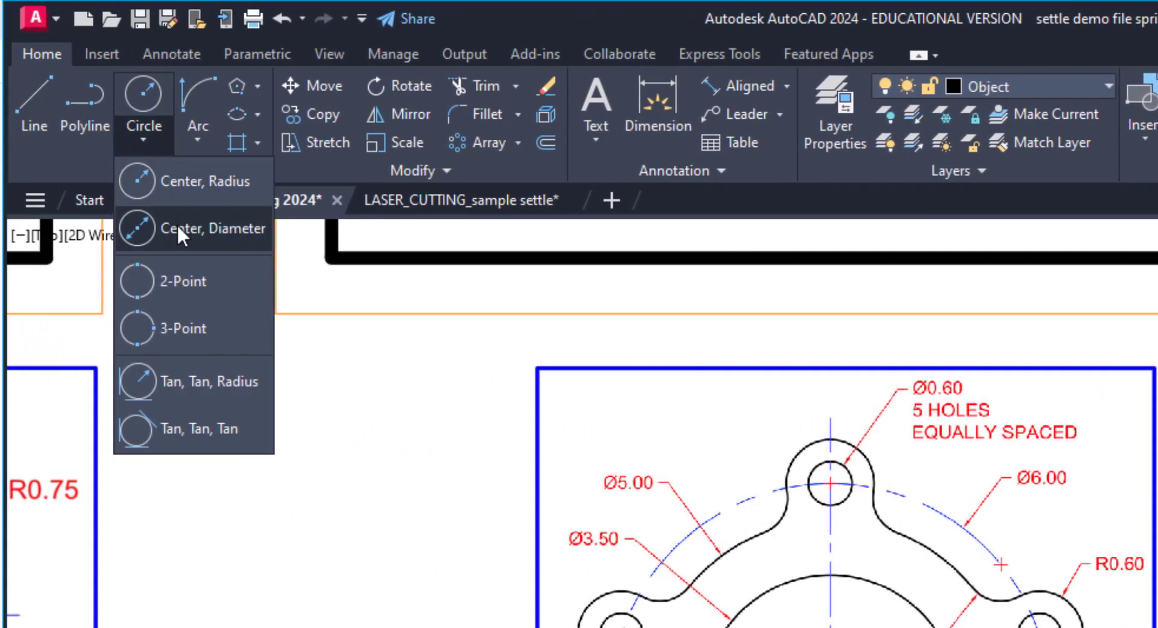
left_click(178, 230)
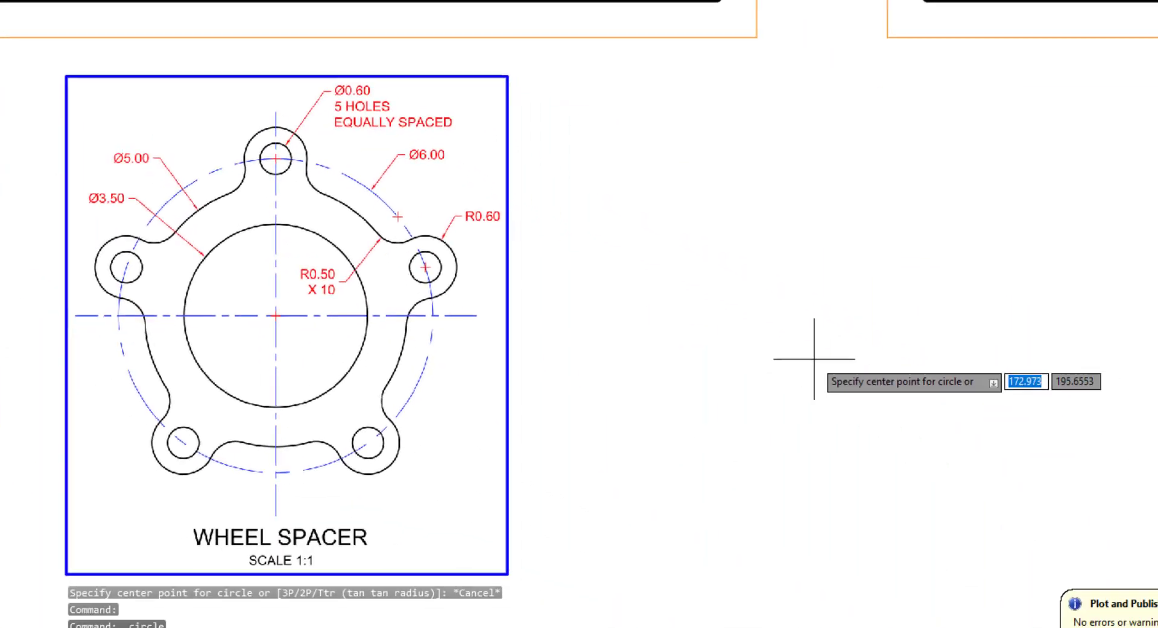
left_click(820, 358)
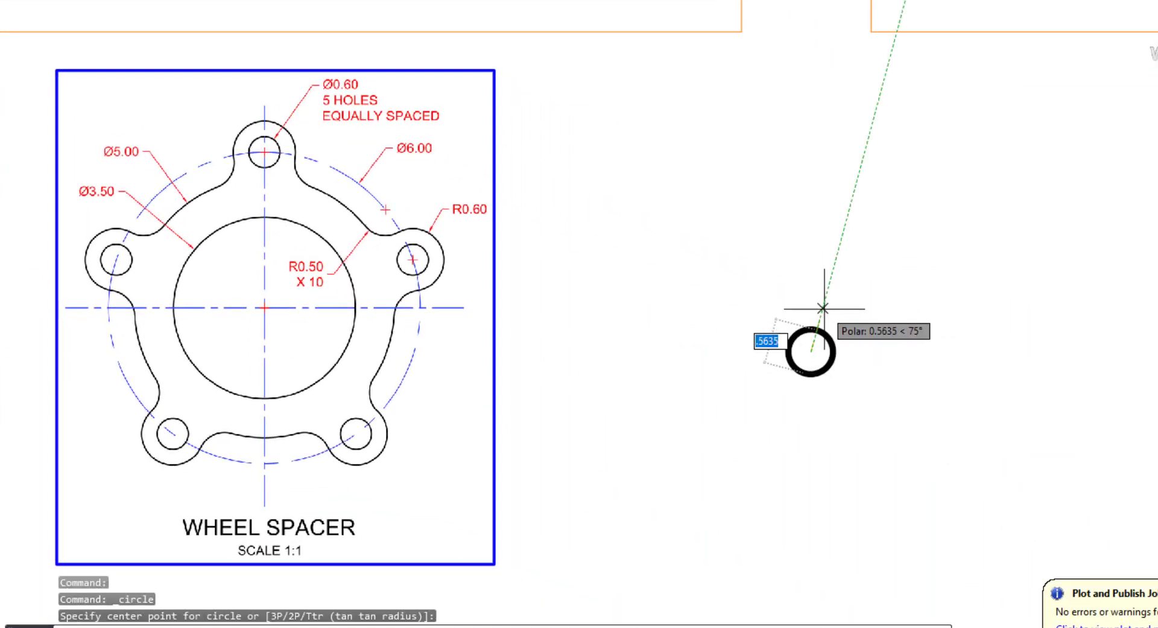
type("3.5")
key("Return")
key("Return")
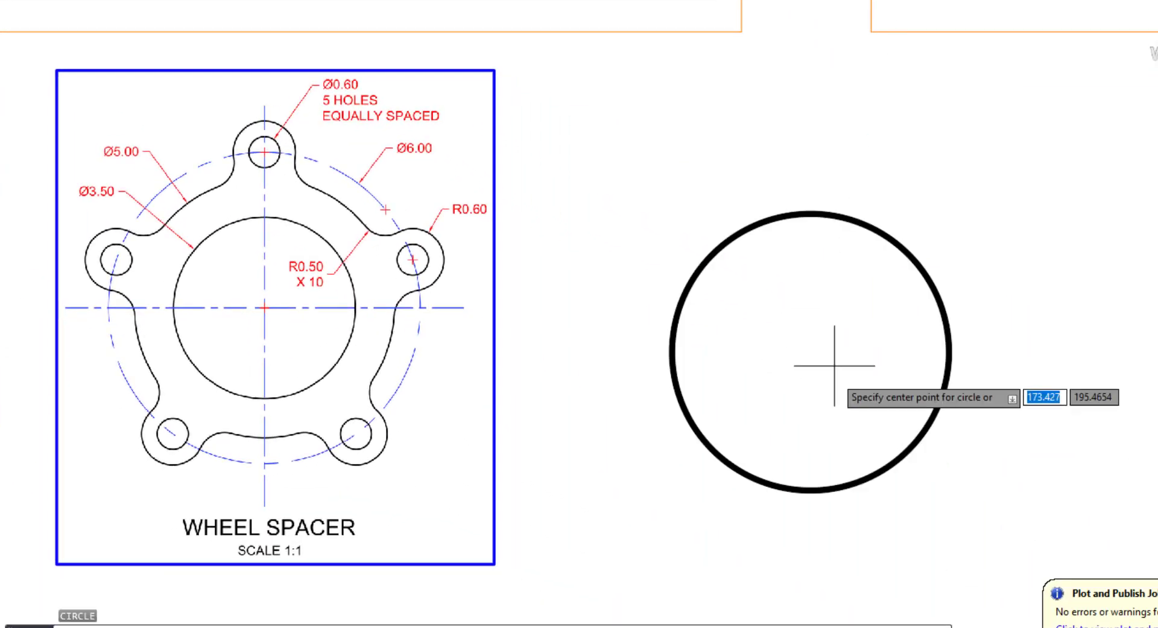
left_click(810, 352)
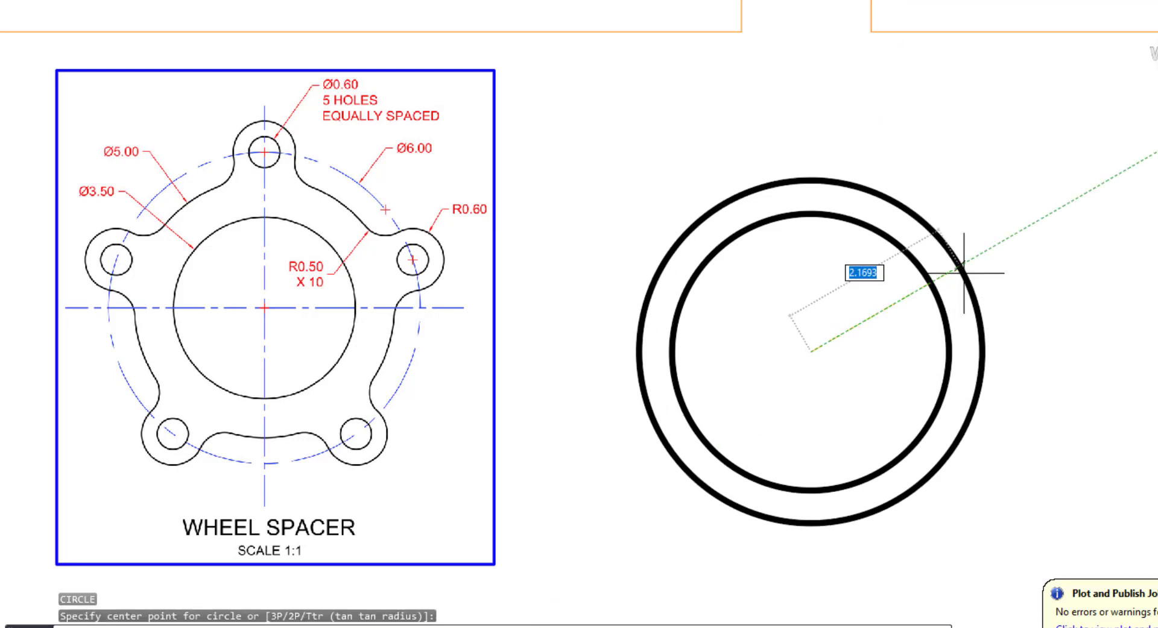
type("5")
key("Return")
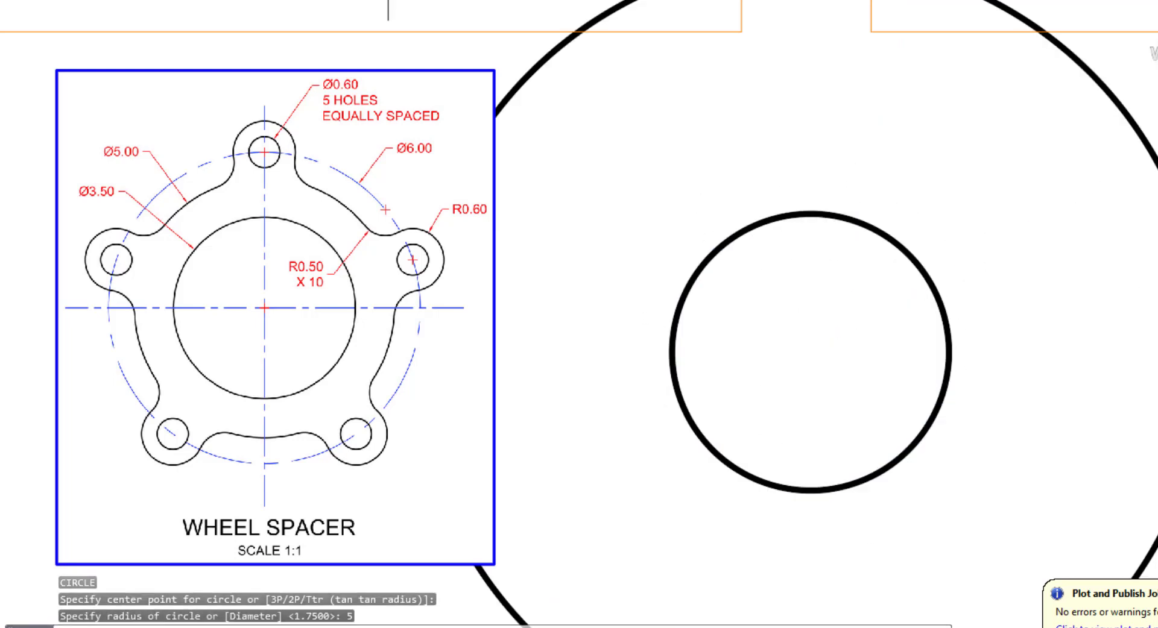
key("ctrl+z")
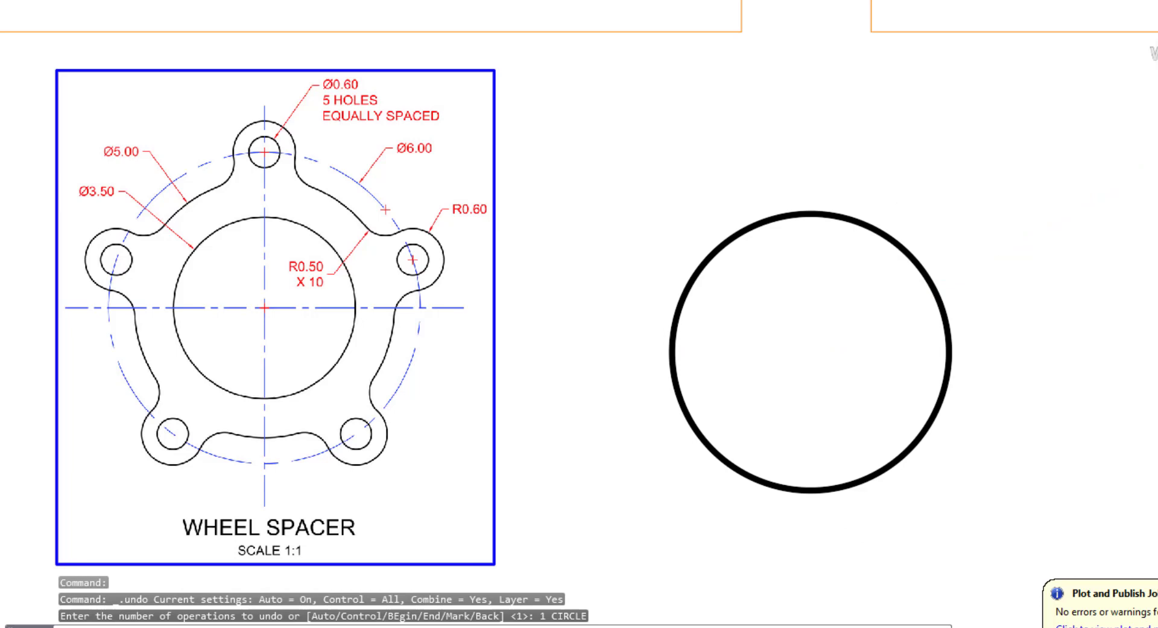
Draw a circle of diameter 5 concentric with the 3.5 diameter circle.
type("c")
key("Return")
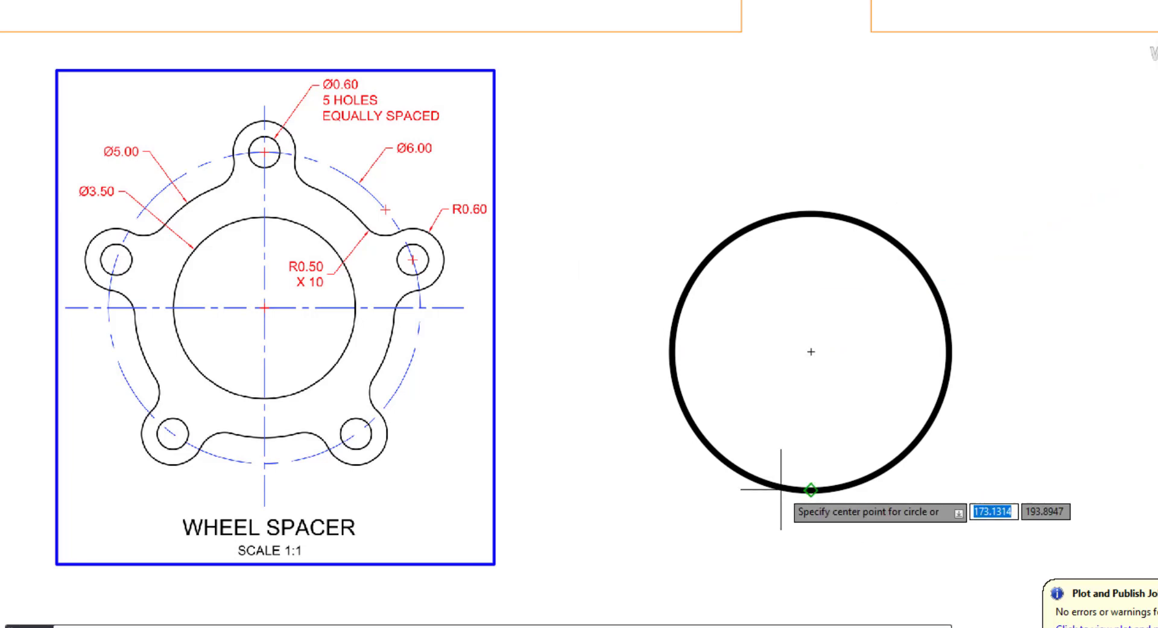
left_click(811, 352)
type("d")
key("Return")
type("5")
key("Return")
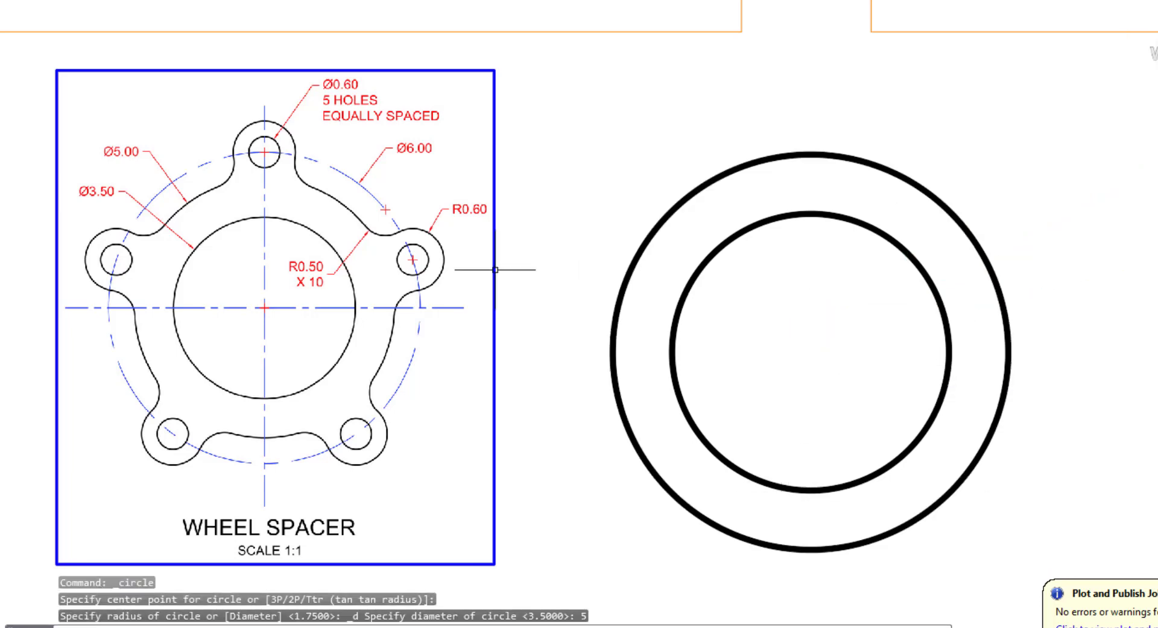
Draw a circle of diameter 6 from the common centre of the two existing circles.
scroll(244, 160, "up", 4)
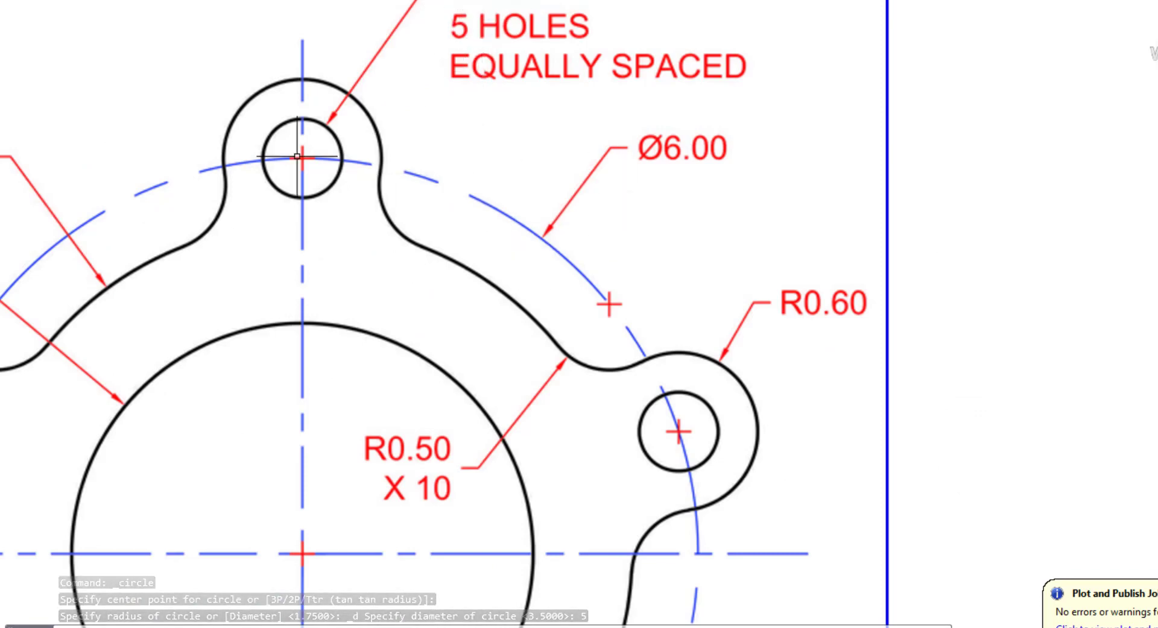
scroll(303, 155, "down", 5)
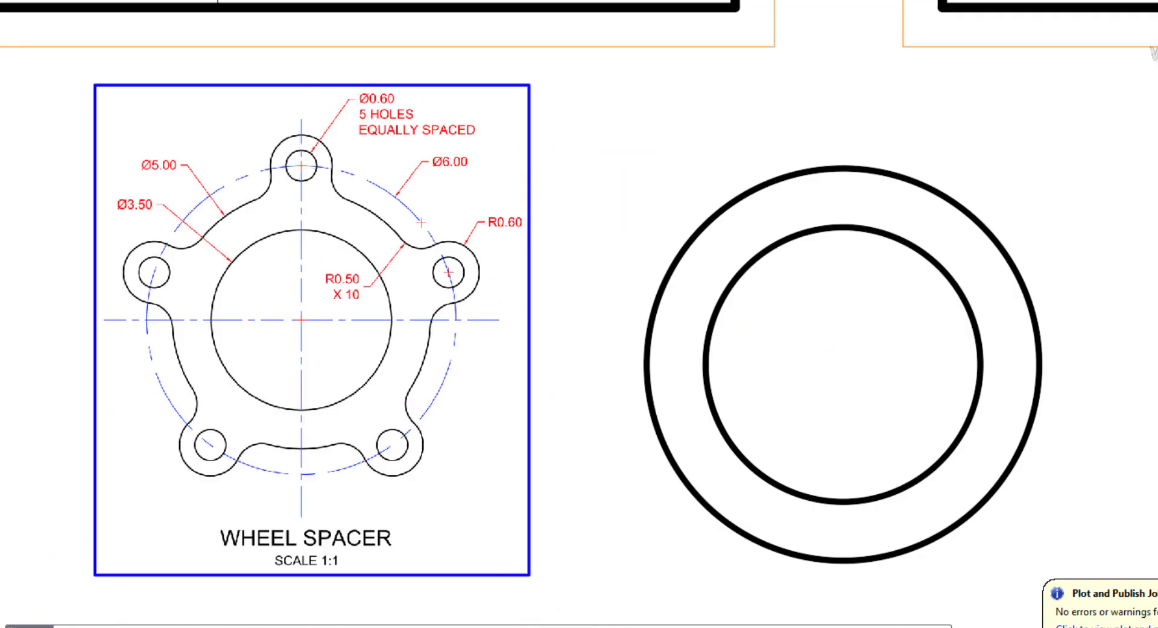
key("Escape")
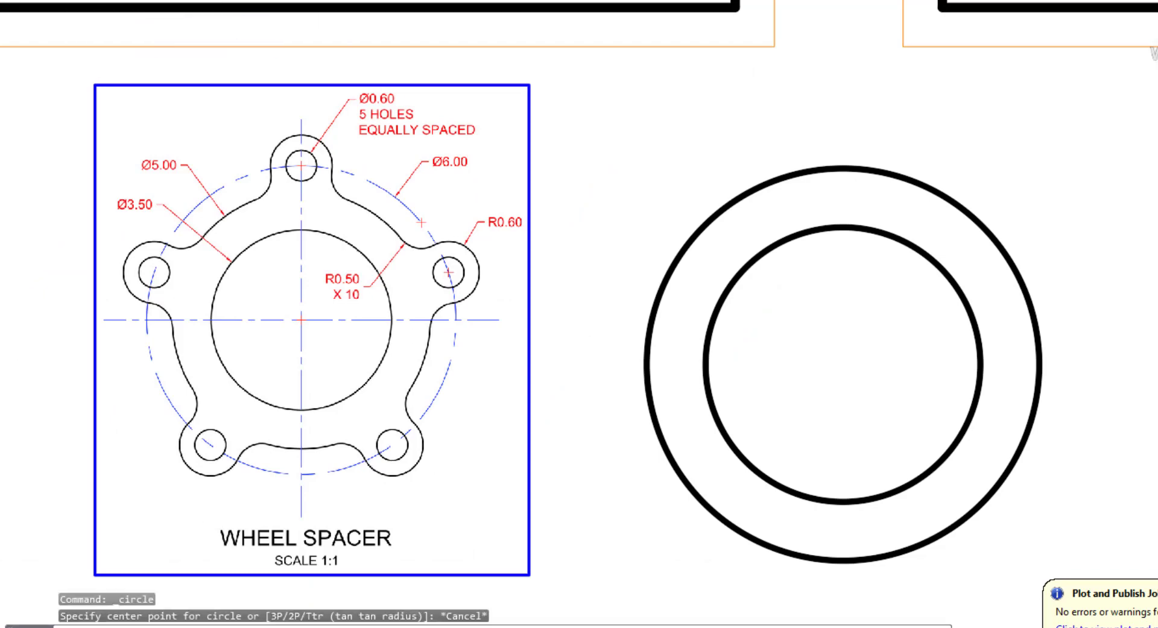
left_click(102, 73)
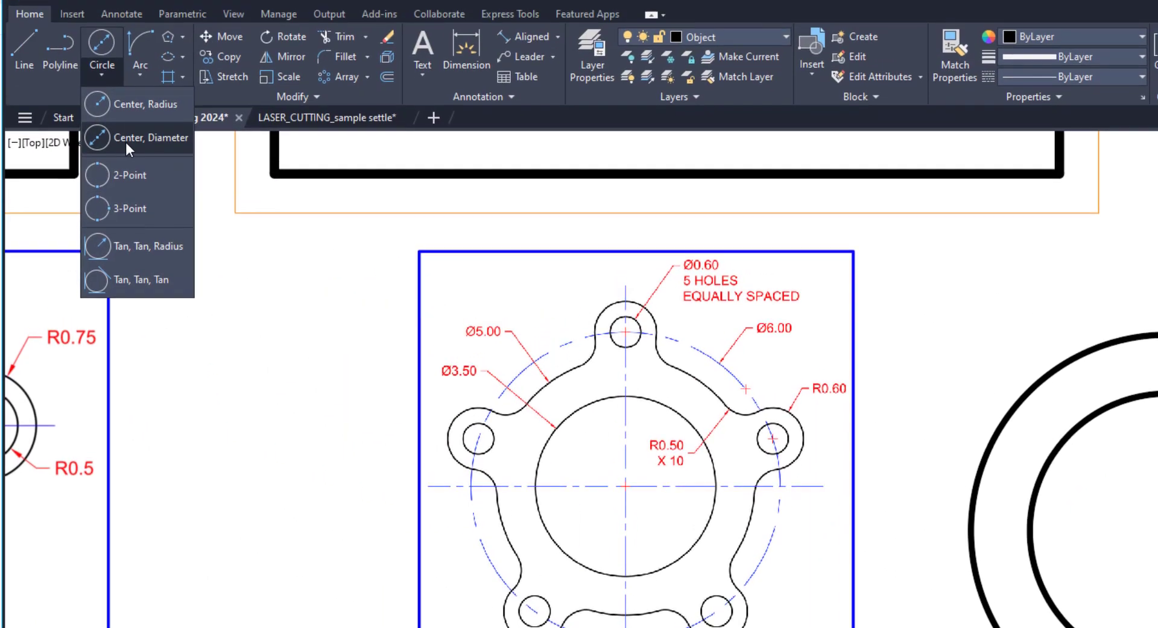
left_click(126, 140)
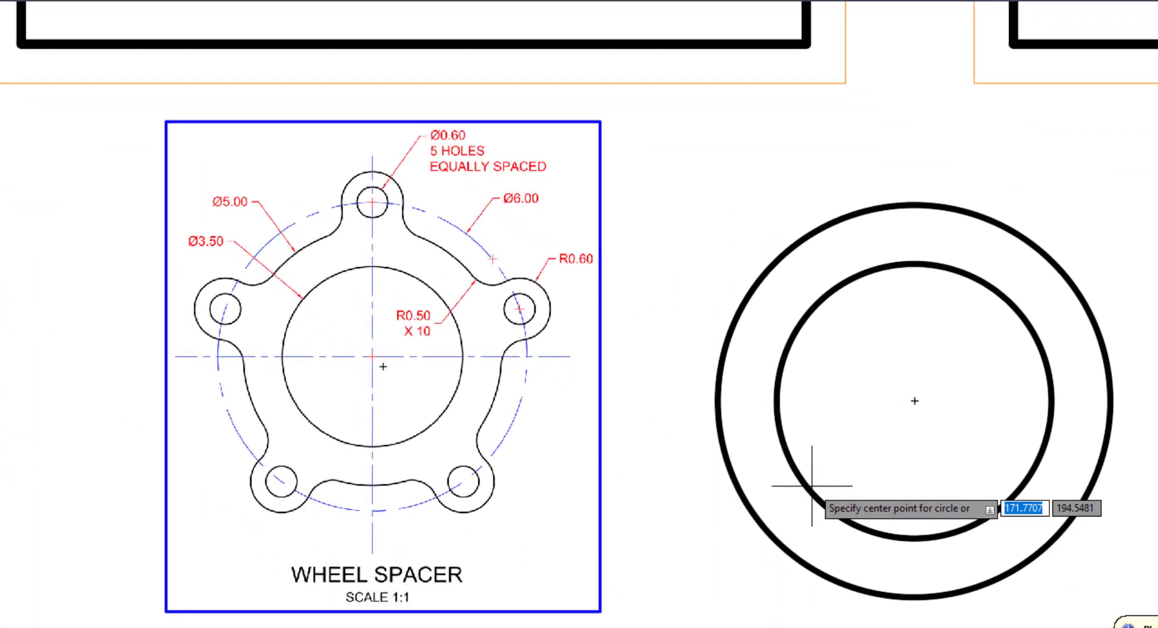
left_click(875, 378)
type("d")
key("Return")
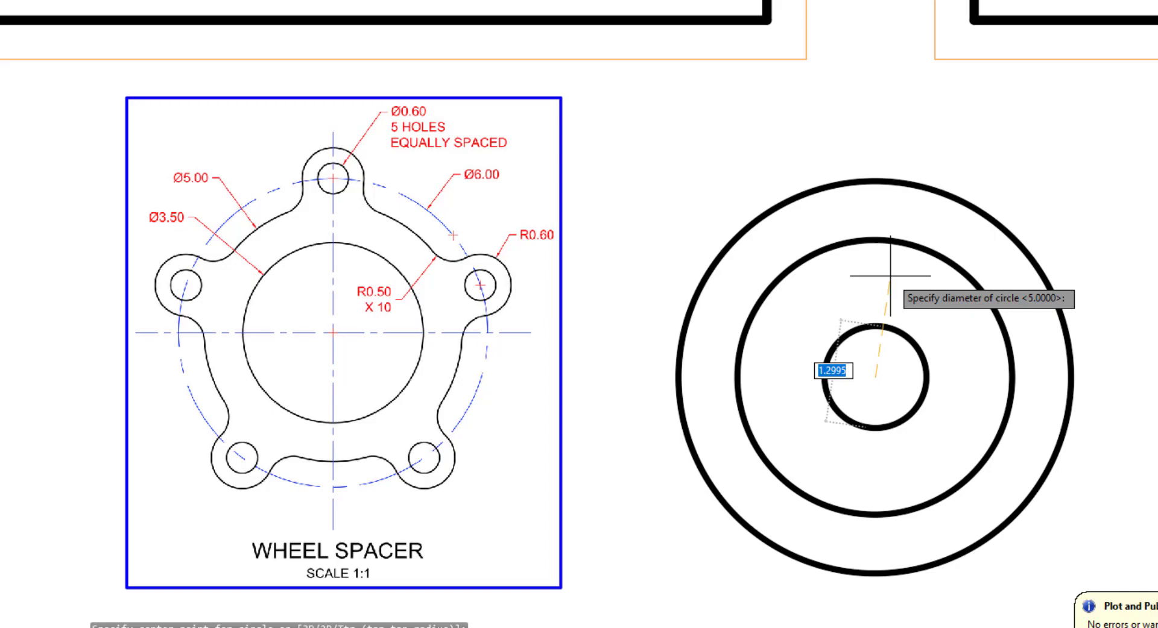
type("6")
key("Return")
Move the outermost circle to the No Print layer.
left_click(813, 148)
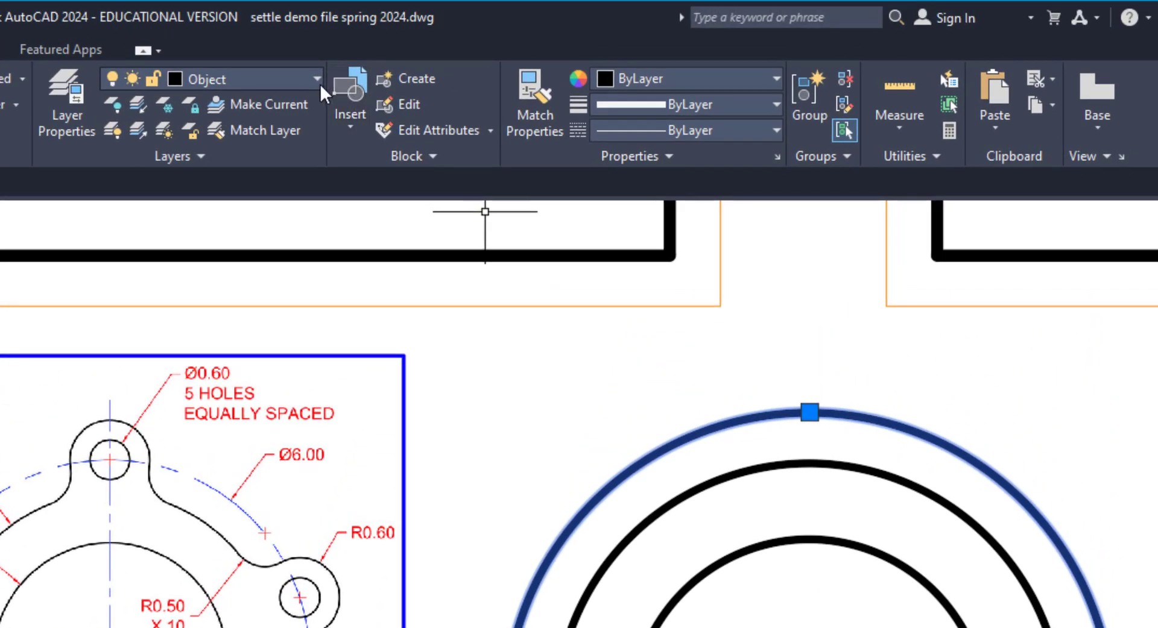
left_click(326, 64)
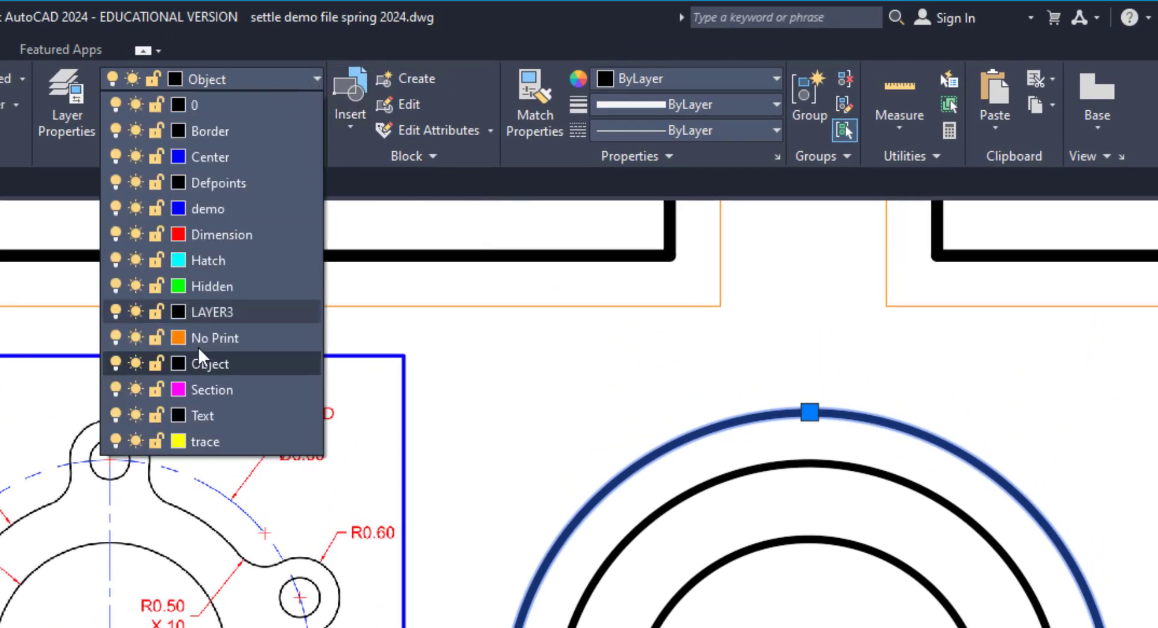
left_click(223, 338)
key("Escape")
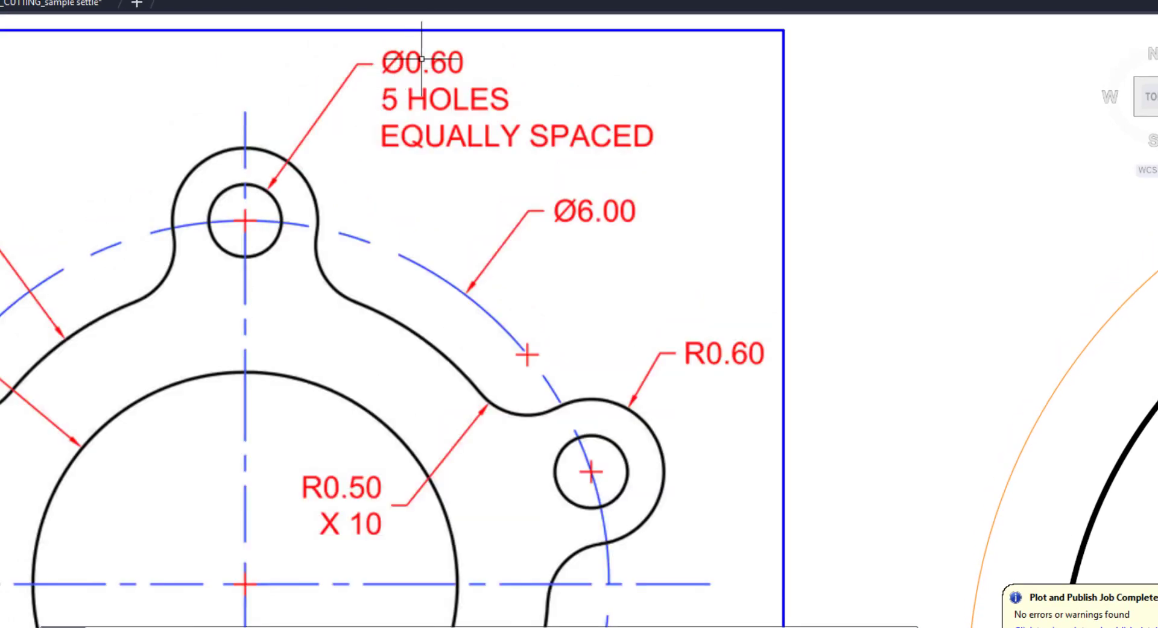
Draw two concentric circles, one of radius 0.6 and one of diameter 0.6, centred on the top quadrant of the outermost circle.
middle_click_drag(540, 334, 472, 270)
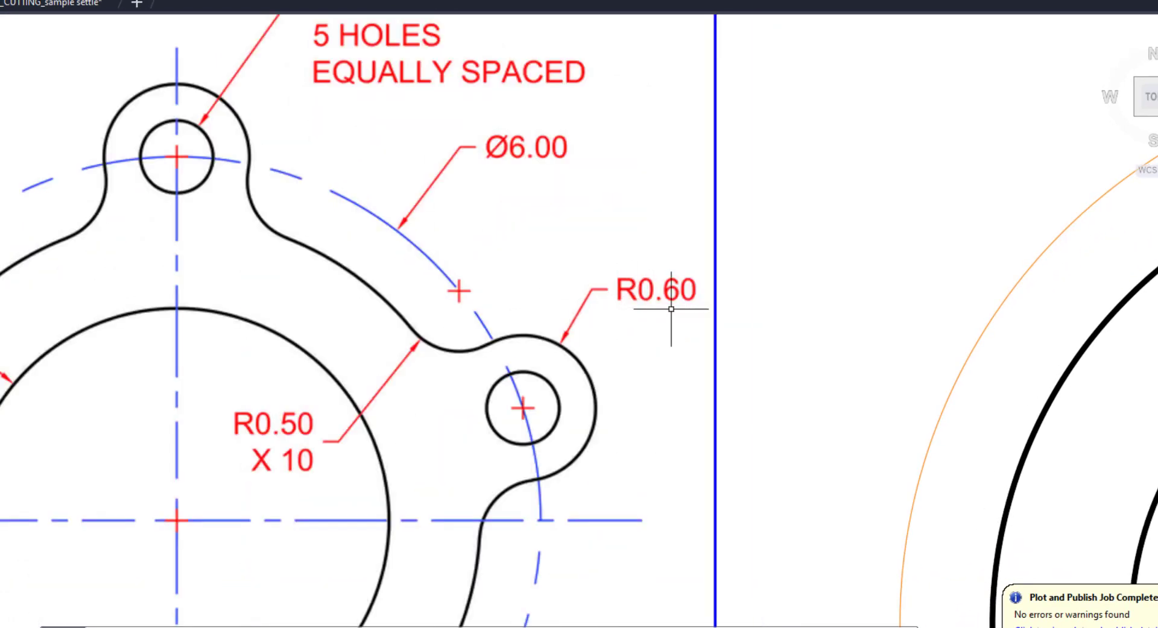
scroll(528, 328, "down", 2)
middle_click_drag(804, 321, 538, 316)
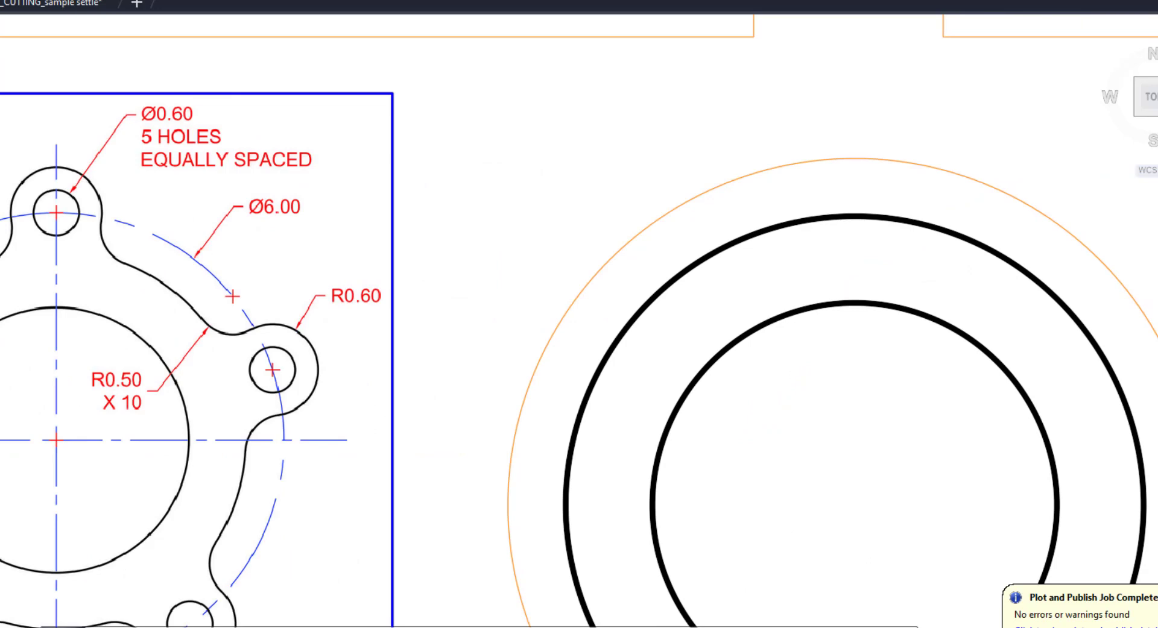
type("c")
key("Return")
left_click(854, 158)
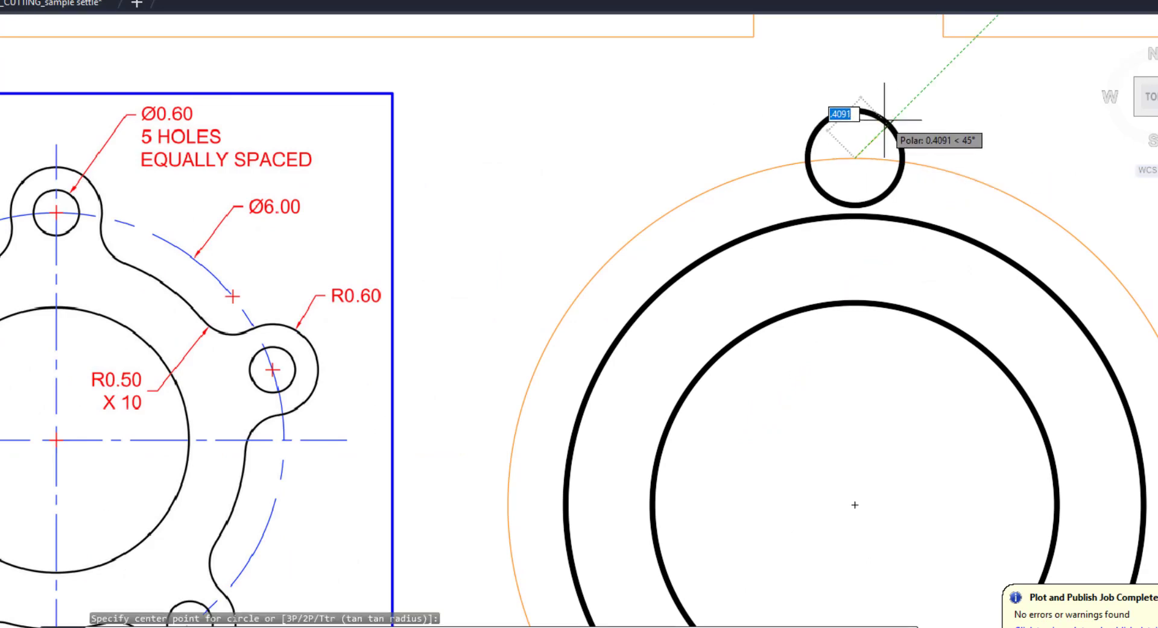
type(".6")
key("Return")
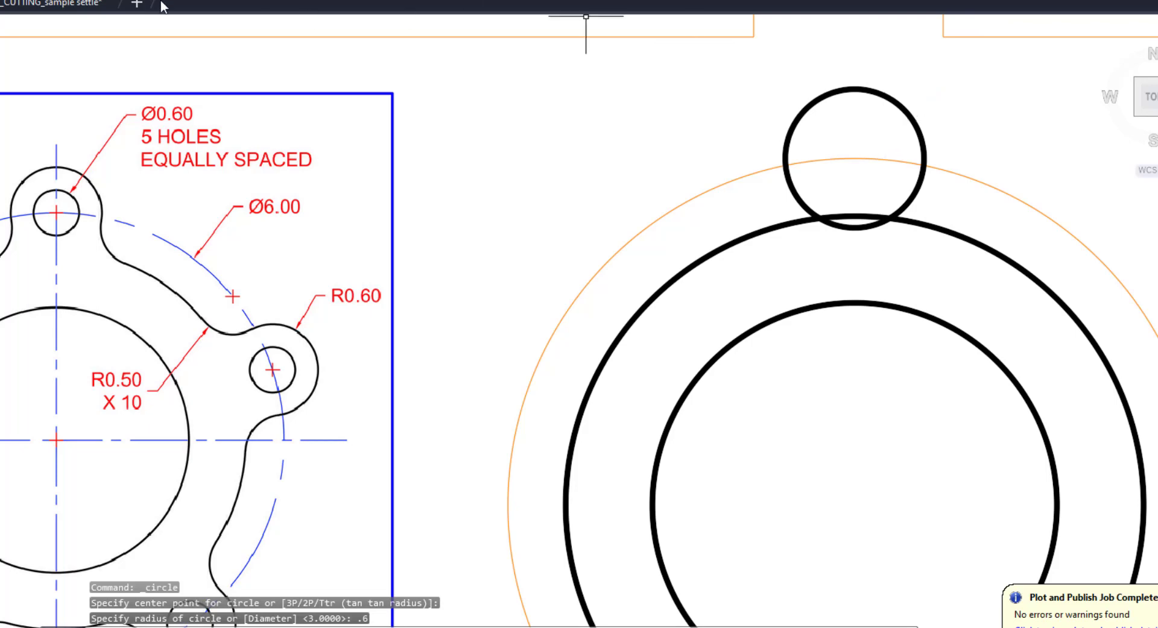
key("Return")
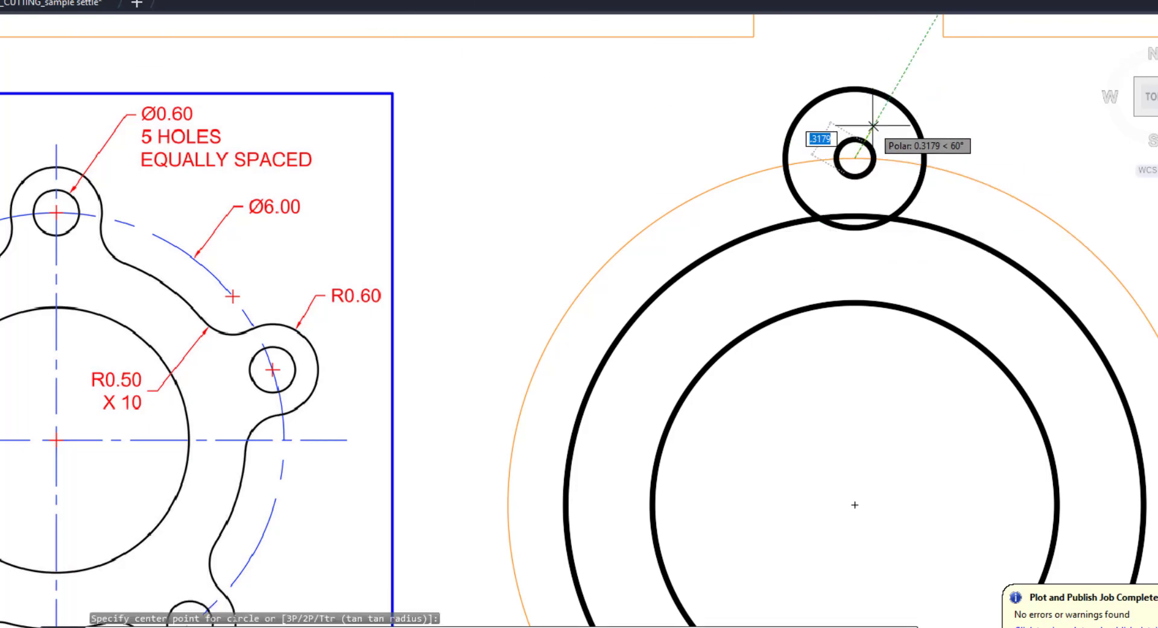
key("Return")
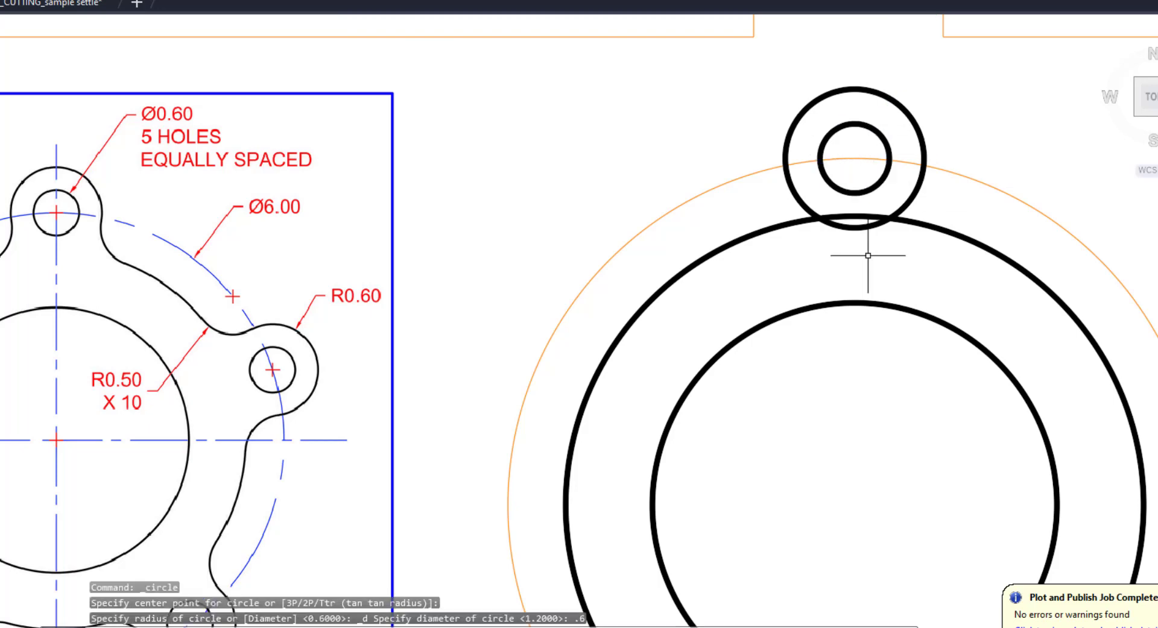
Try to trim the part of the 0.6 radius circle that lies inside the 5 diameter circle.
middle_click_drag(868, 256, 772, 173)
type("tr")
key("Return")
scroll(761, 145, "up", 1)
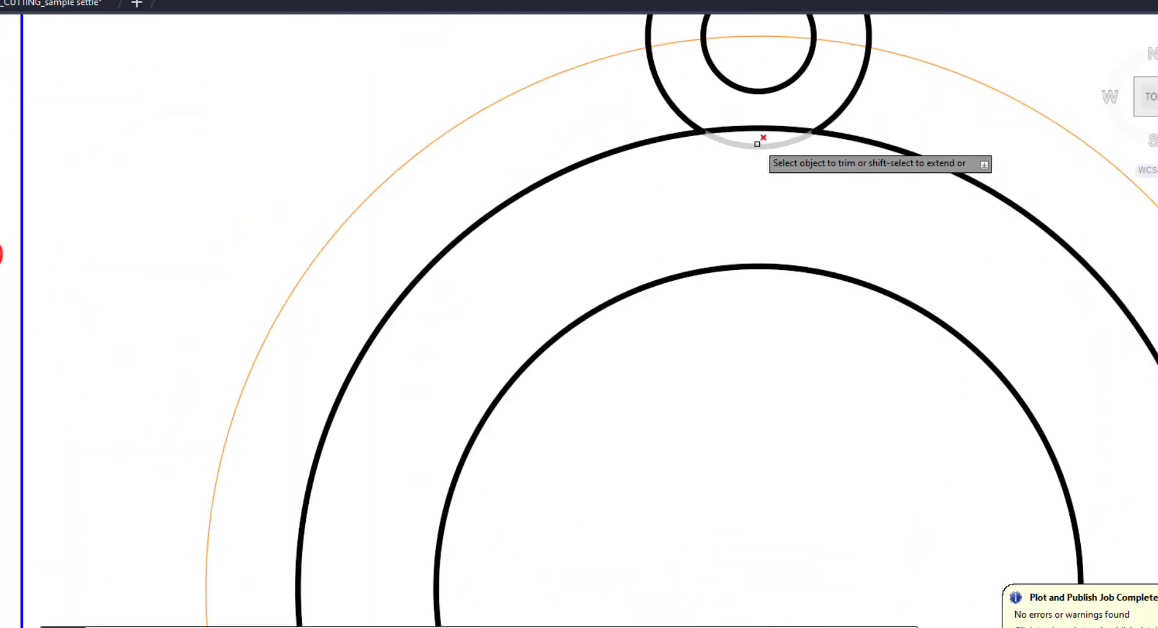
left_click(754, 167)
left_click(749, 138)
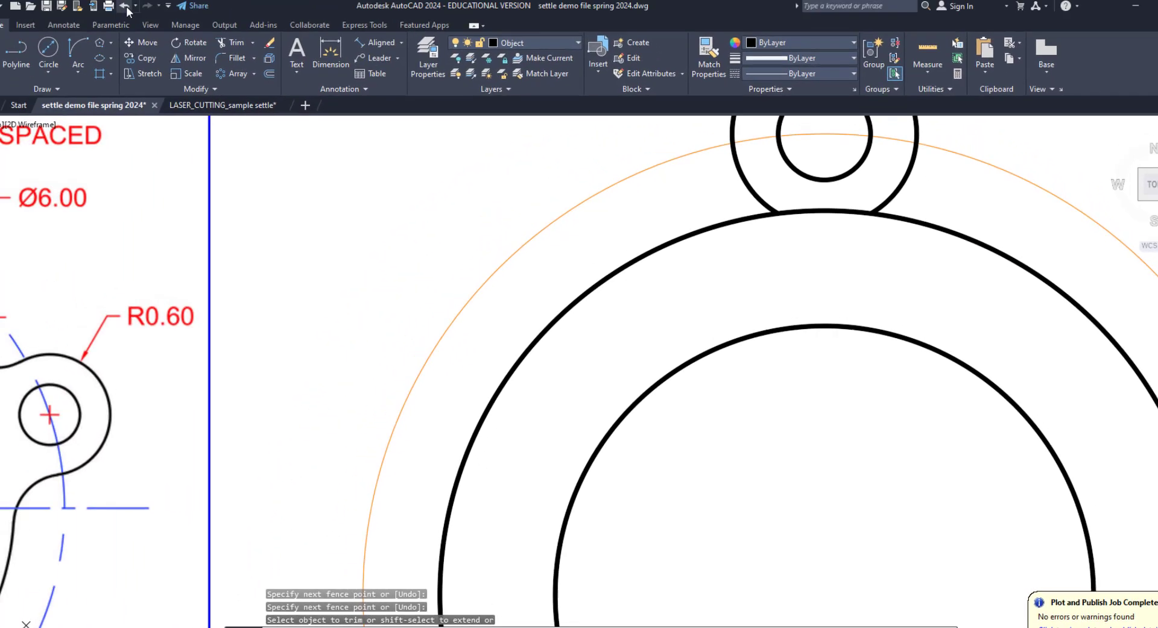
left_click(125, 5)
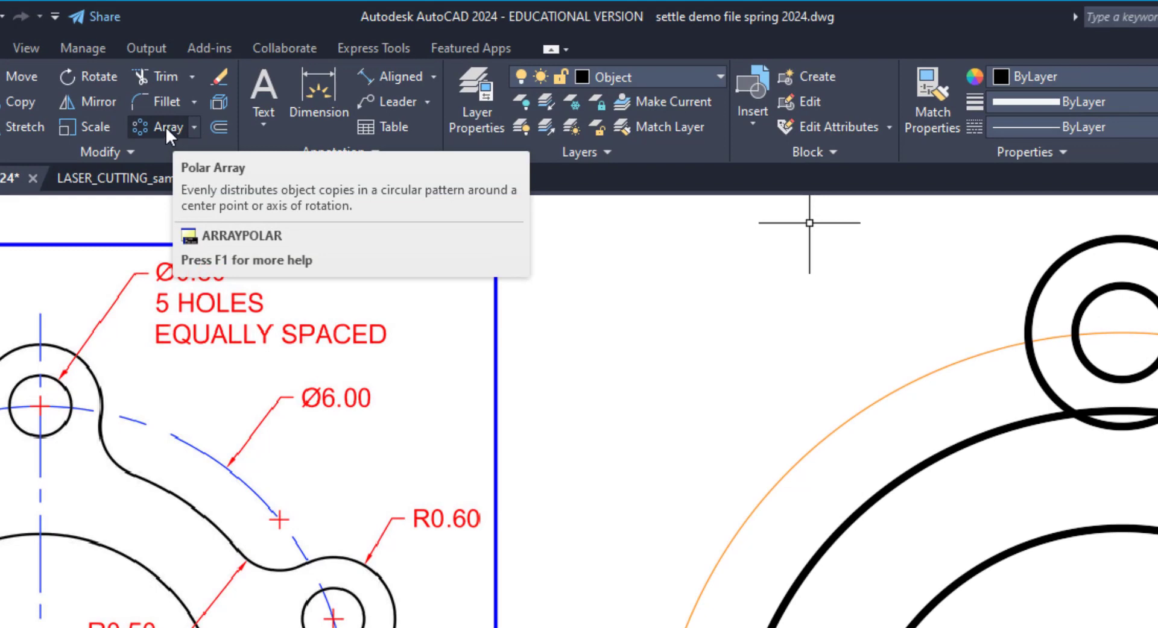
Create a polar array of the two small concentric circles around the large circles' common centre, with 5 items.
left_click(194, 127)
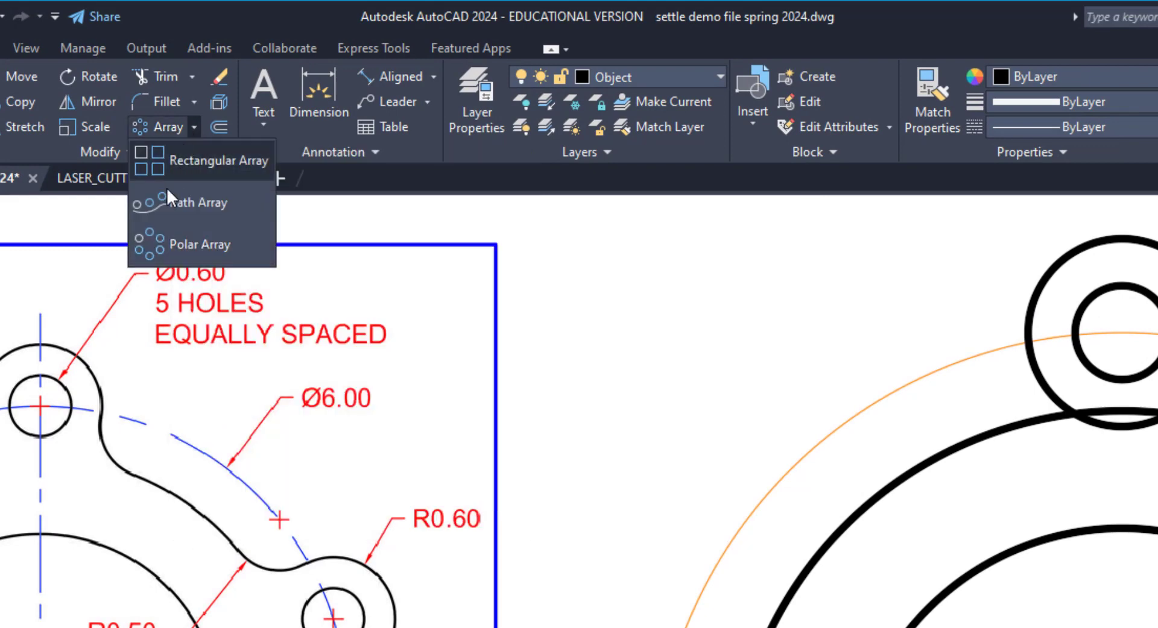
left_click(166, 241)
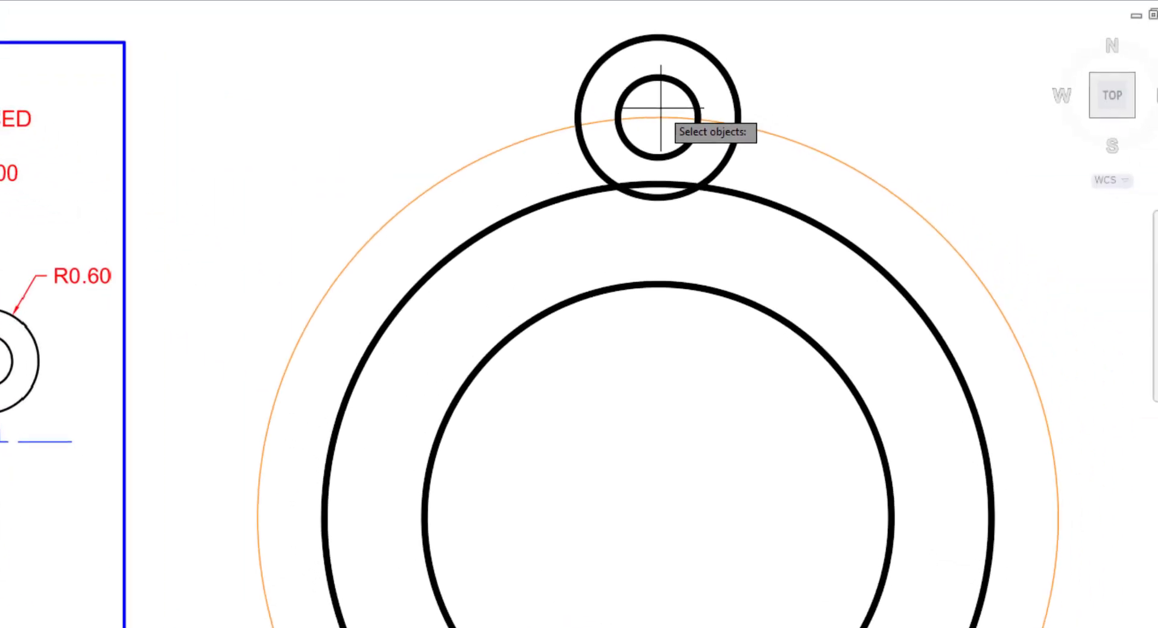
left_click(660, 108)
left_click(514, 44)
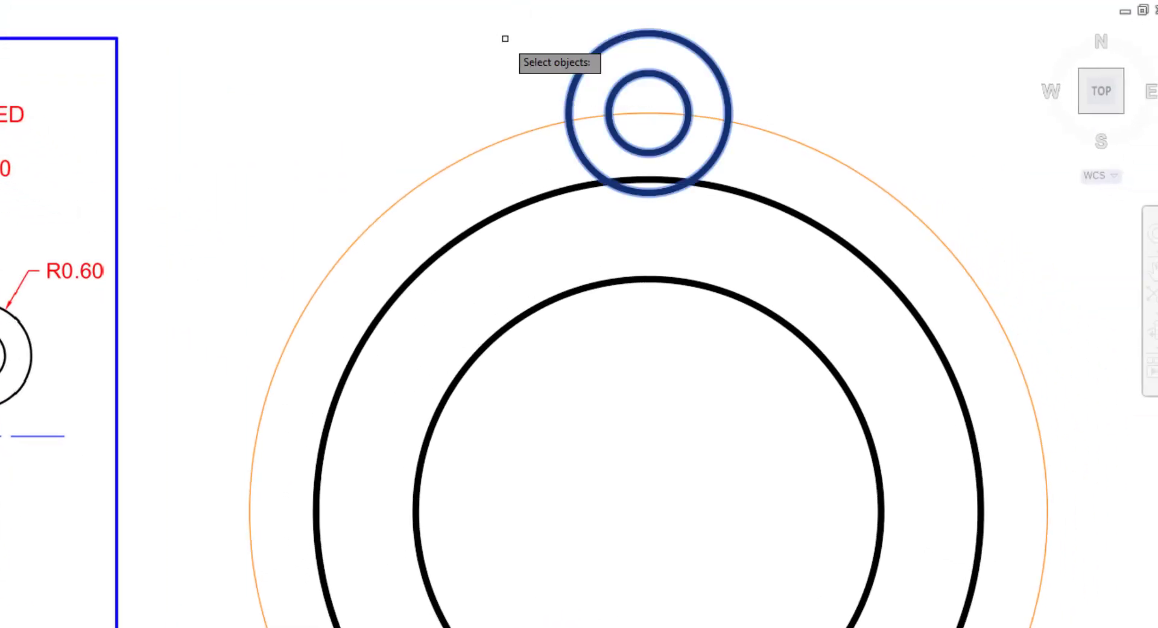
key("Return")
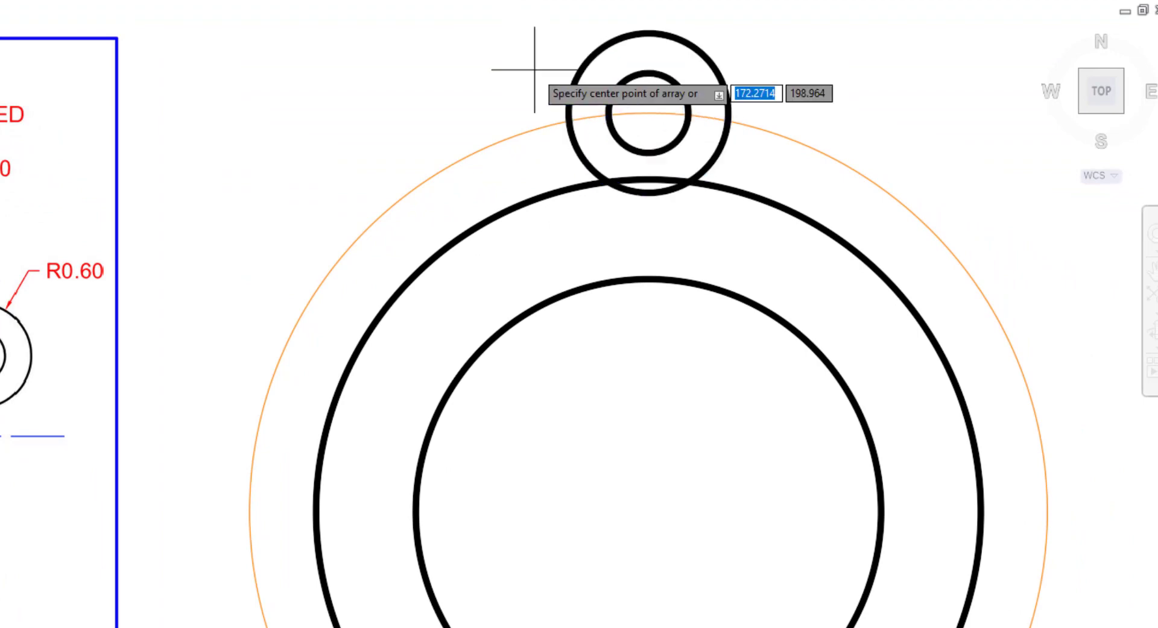
scroll(573, 181, "down", 5)
left_click(610, 313)
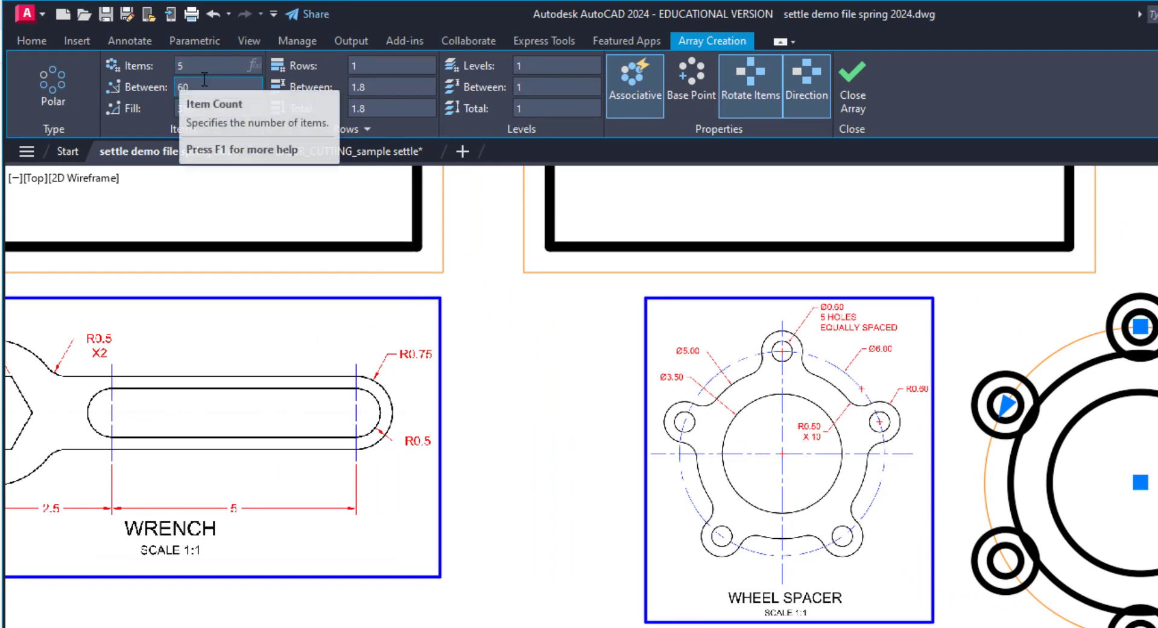
type("5")
key("Return")
left_click(852, 80)
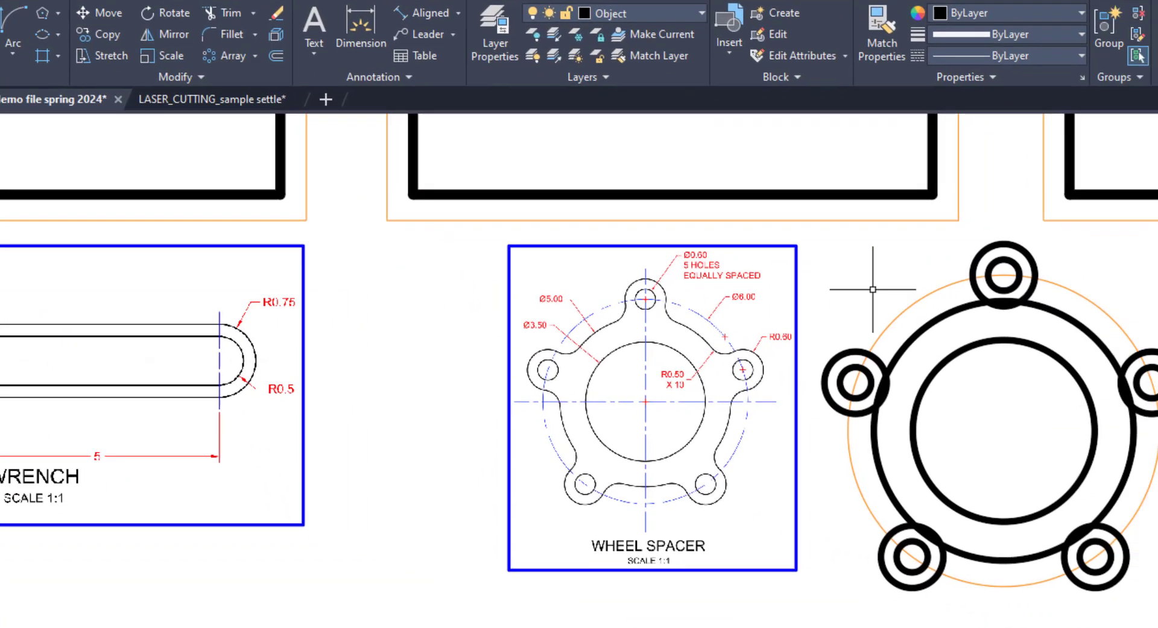
Trim the overlapping arcs where the top and upper-left lug circles cross the 5 diameter circle.
scroll(705, 170, "up", 4)
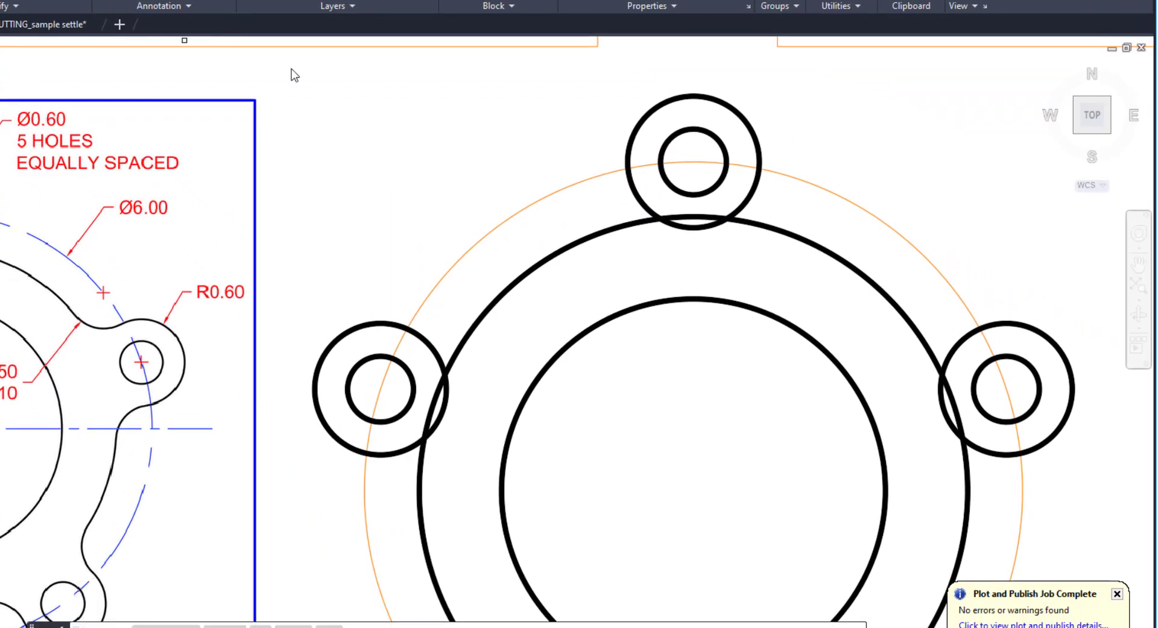
scroll(676, 292, "up", 1)
left_click_drag(699, 218, 698, 115)
scroll(664, 190, "down", 1)
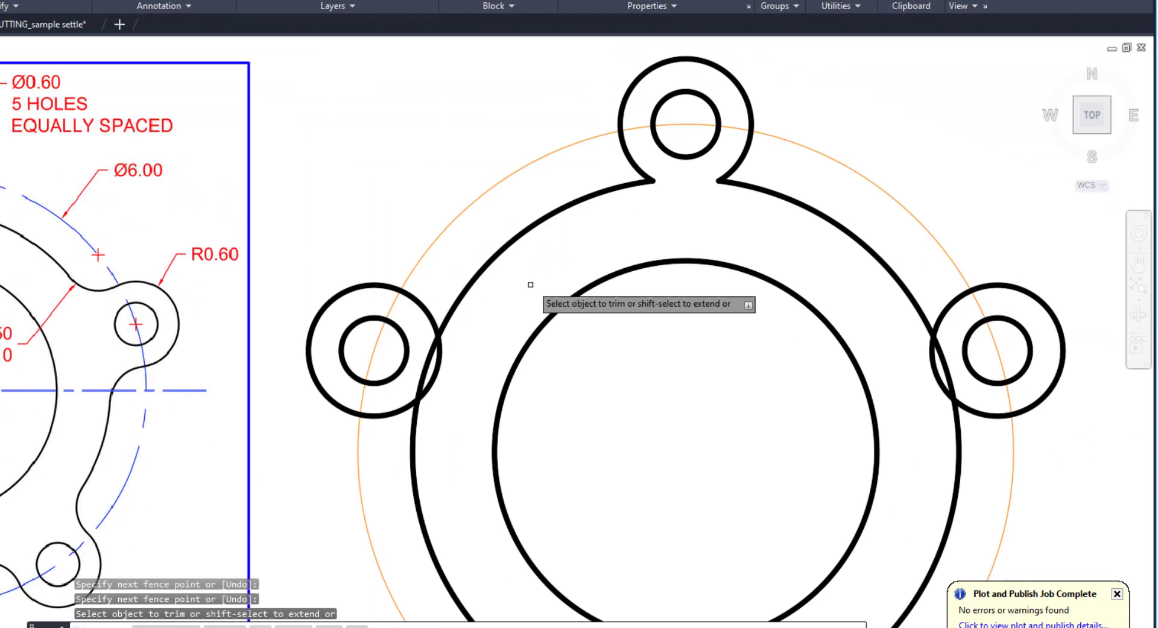
left_click(456, 379)
left_click(416, 370)
key("Return")
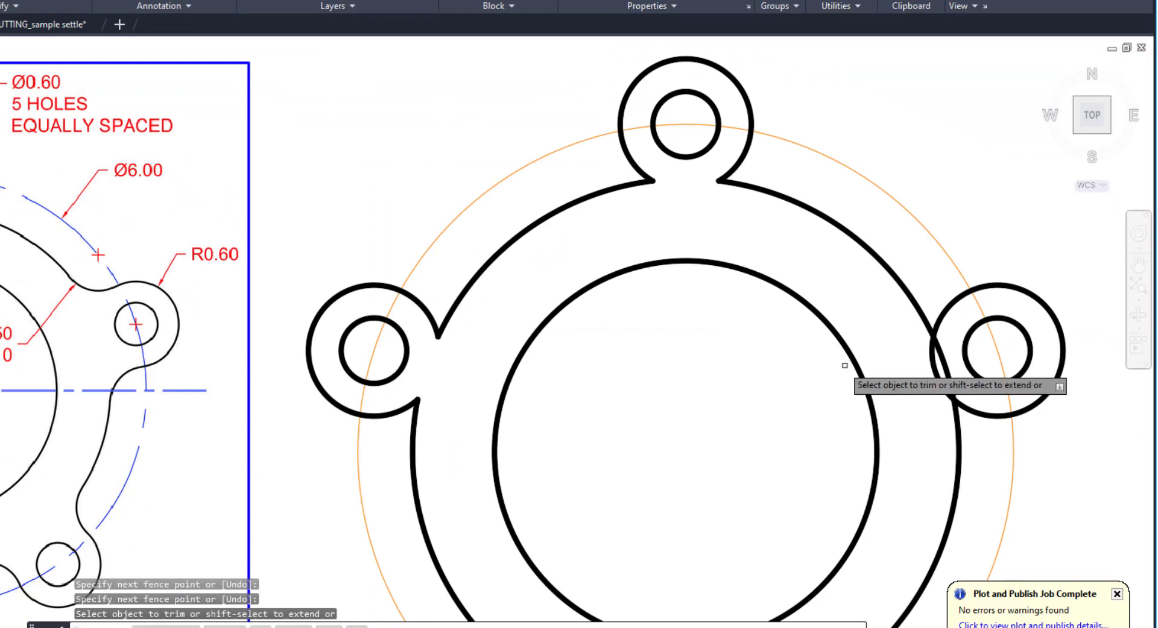
Trim the overlapping arcs where the upper-right and both lower lug circles cross the 5 diameter circle.
middle_click_drag(908, 392, 921, 201)
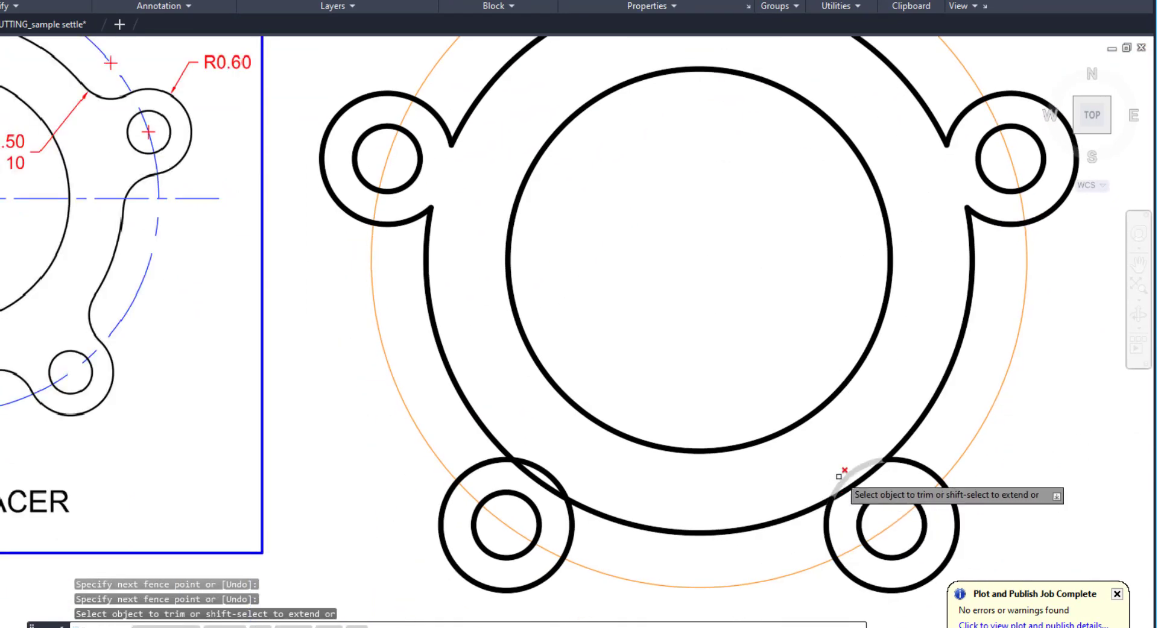
left_click_drag(841, 464, 864, 484)
left_click_drag(569, 470, 536, 490)
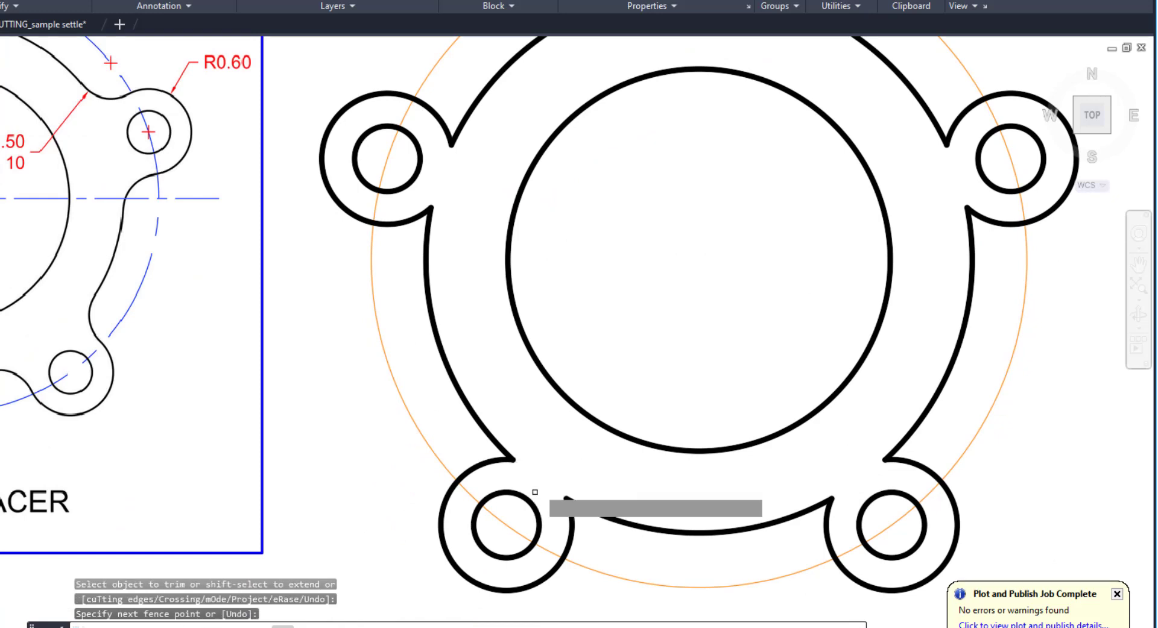
middle_click_drag(413, 413, 603, 526)
middle_click_drag(299, 175, 398, 220)
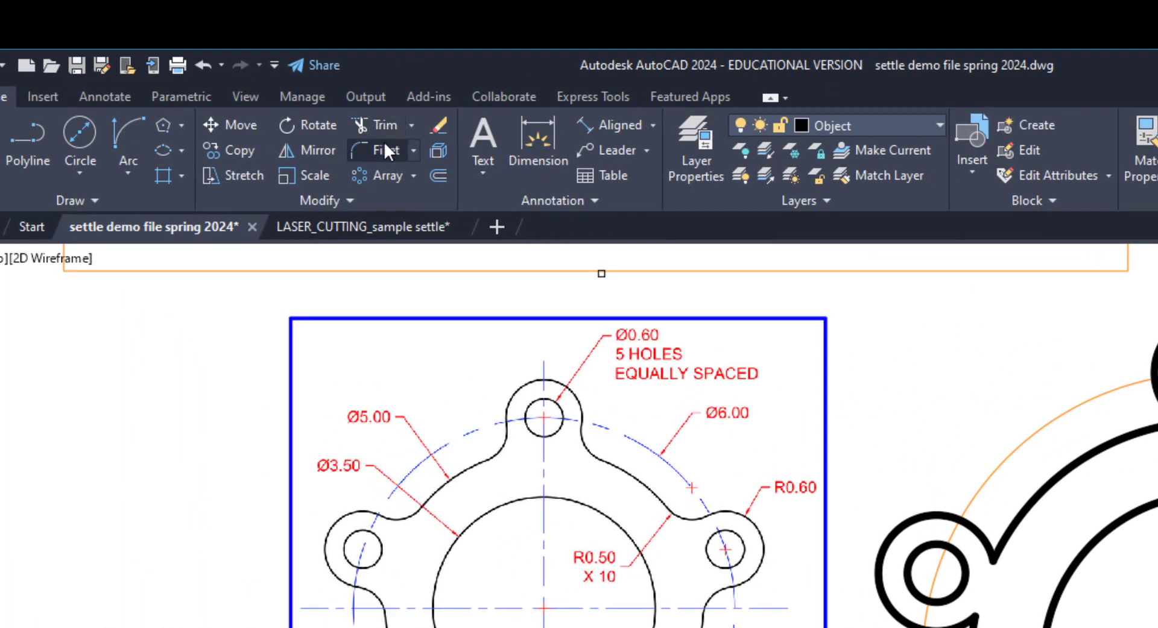
Fillet the corner between the top lug's right side and the 5 diameter arc with radius 0.5, in Multiple mode.
left_click(348, 131)
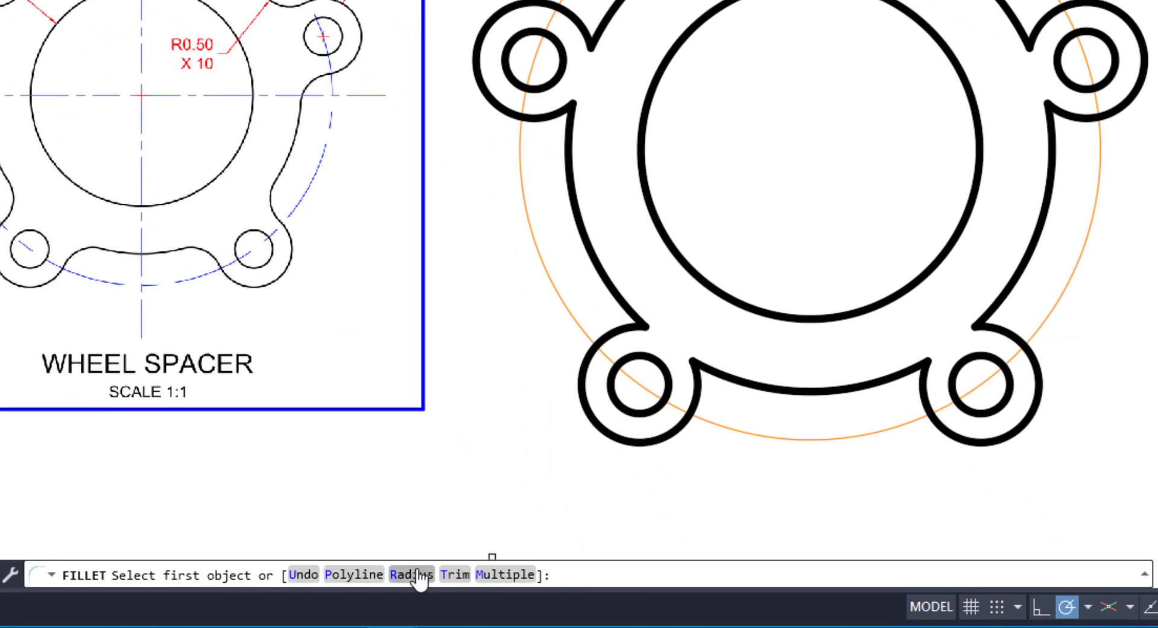
left_click(416, 575)
type(".")
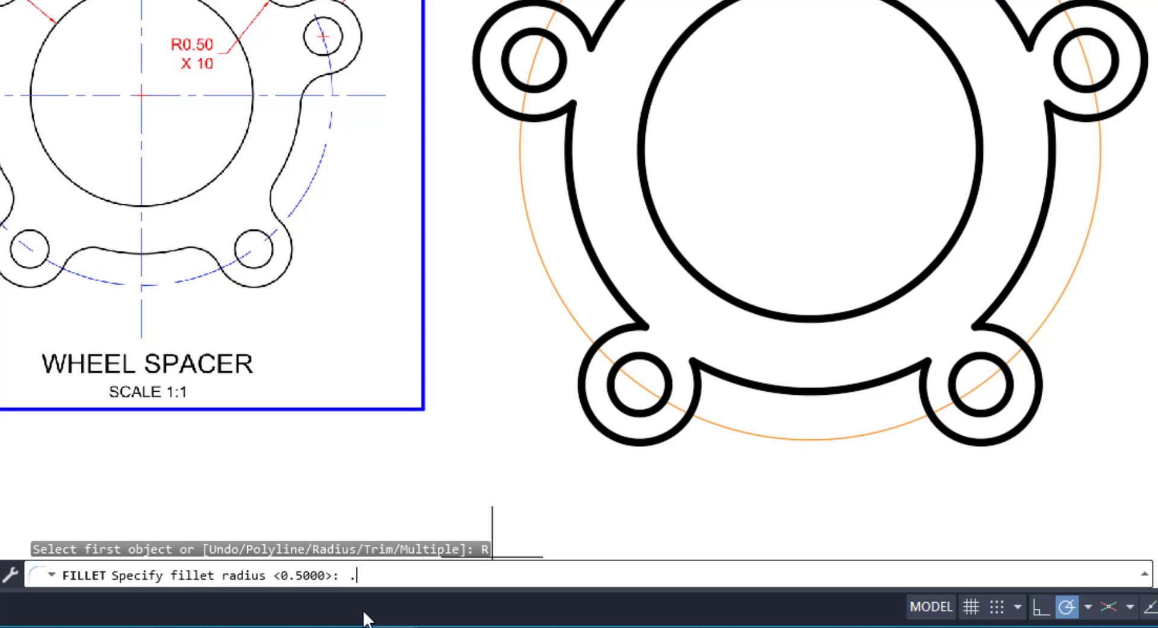
type("5")
key("Return")
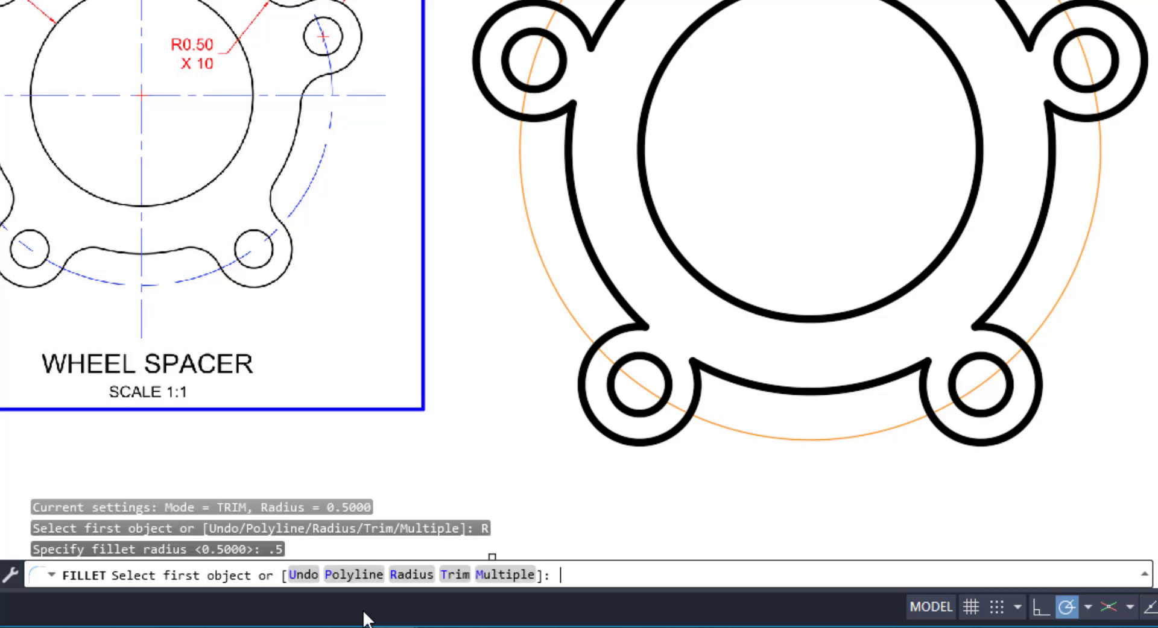
left_click(513, 575)
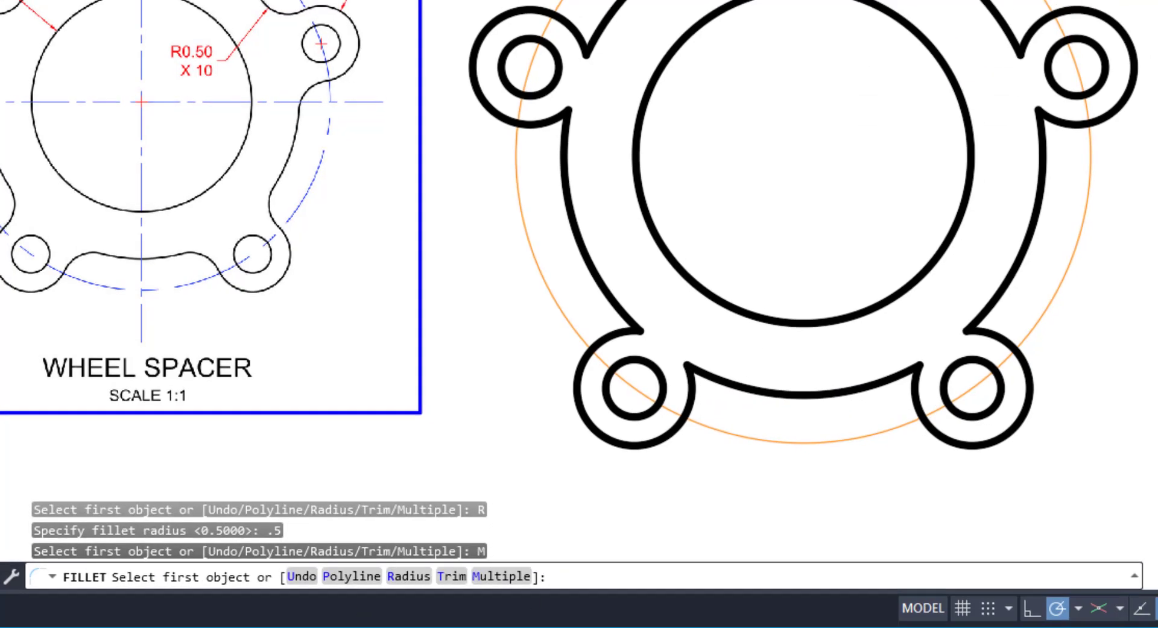
scroll(838, 84, "up", 3)
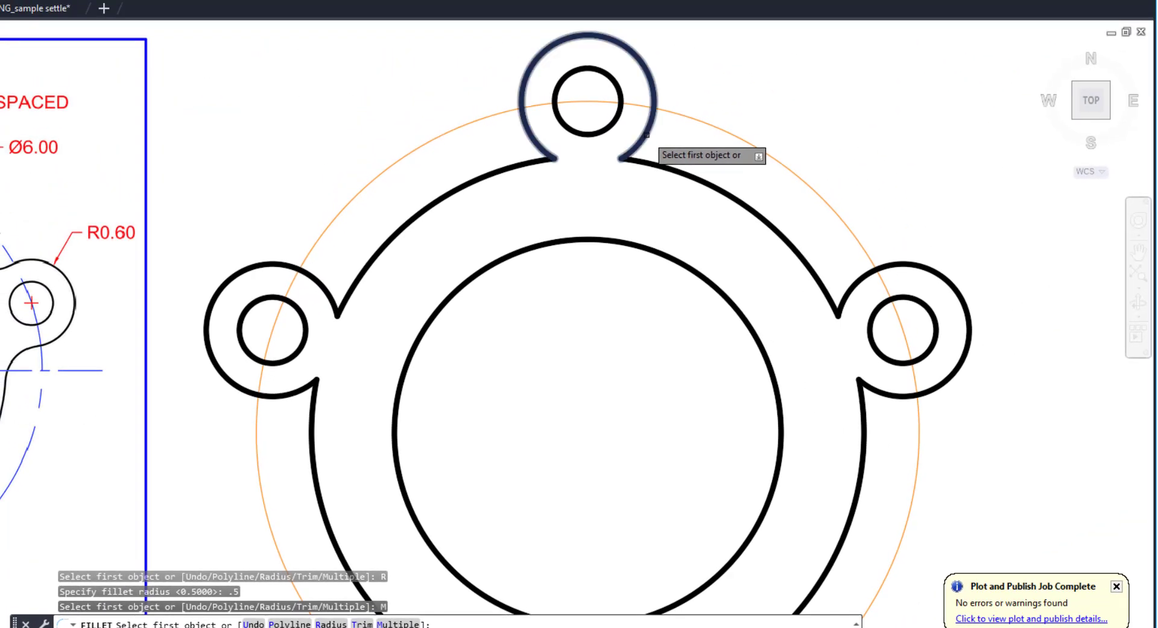
left_click(647, 135)
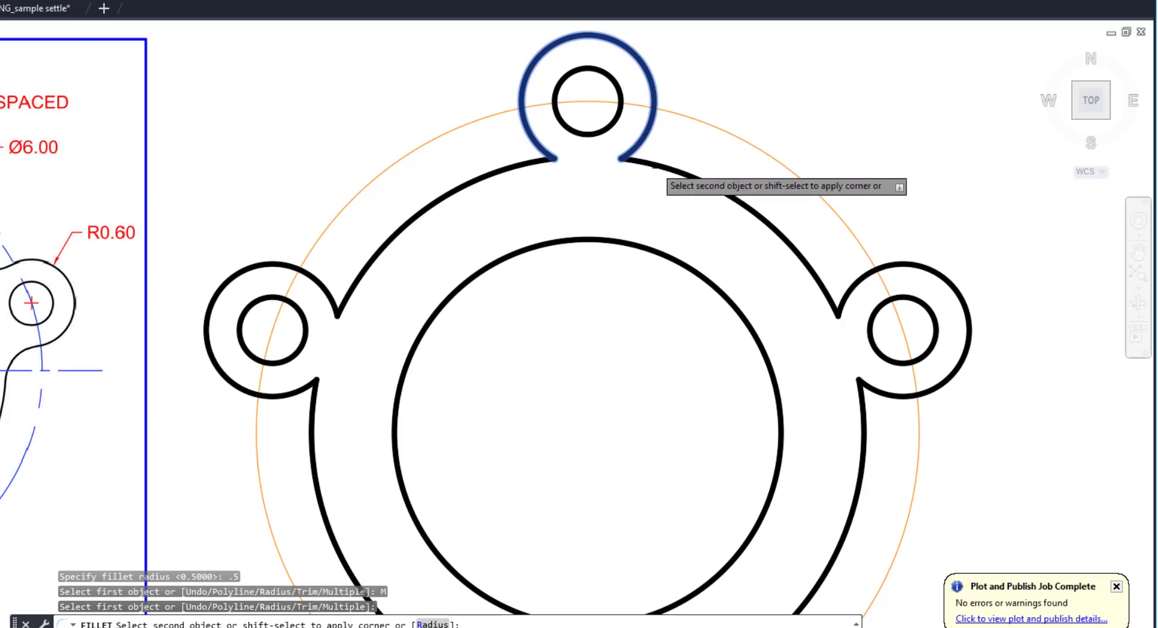
left_click(660, 170)
Fillet both corners where the upper-right lug meets the 5 diameter arcs, with radius 0.5.
key("Return")
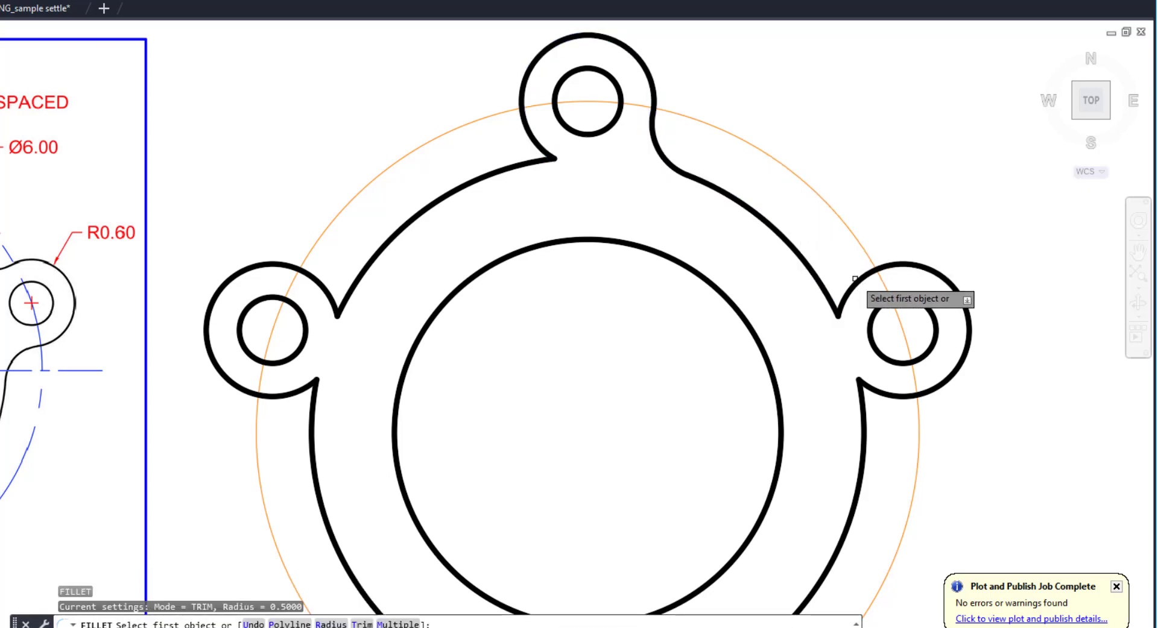
left_click(853, 285)
left_click(829, 296)
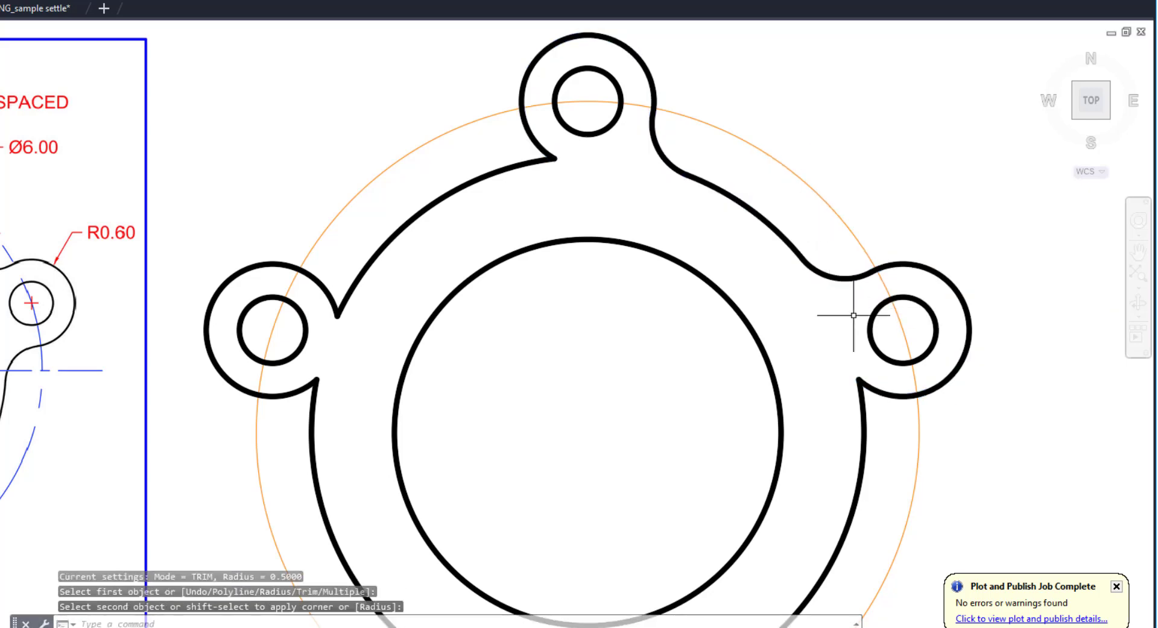
key("Return")
left_click(892, 396)
left_click(868, 435)
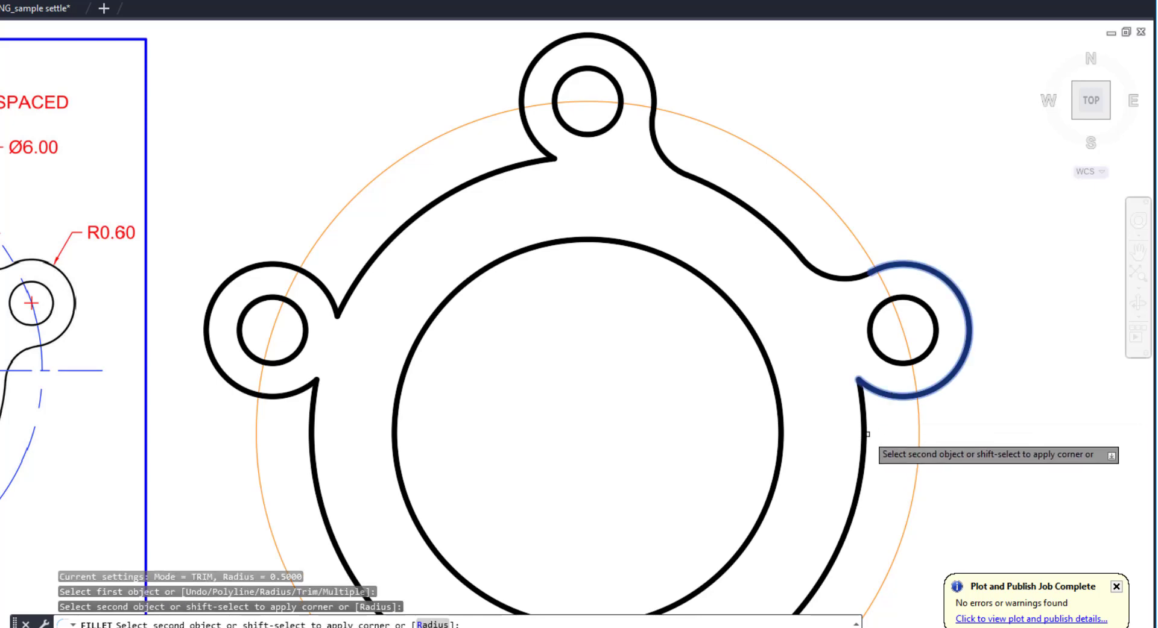
left_click(864, 440)
Fillet both corners where the lower-right lug meets the 5 diameter arcs, with radius 0.5.
middle_click_drag(848, 457, 922, 140)
key("Return")
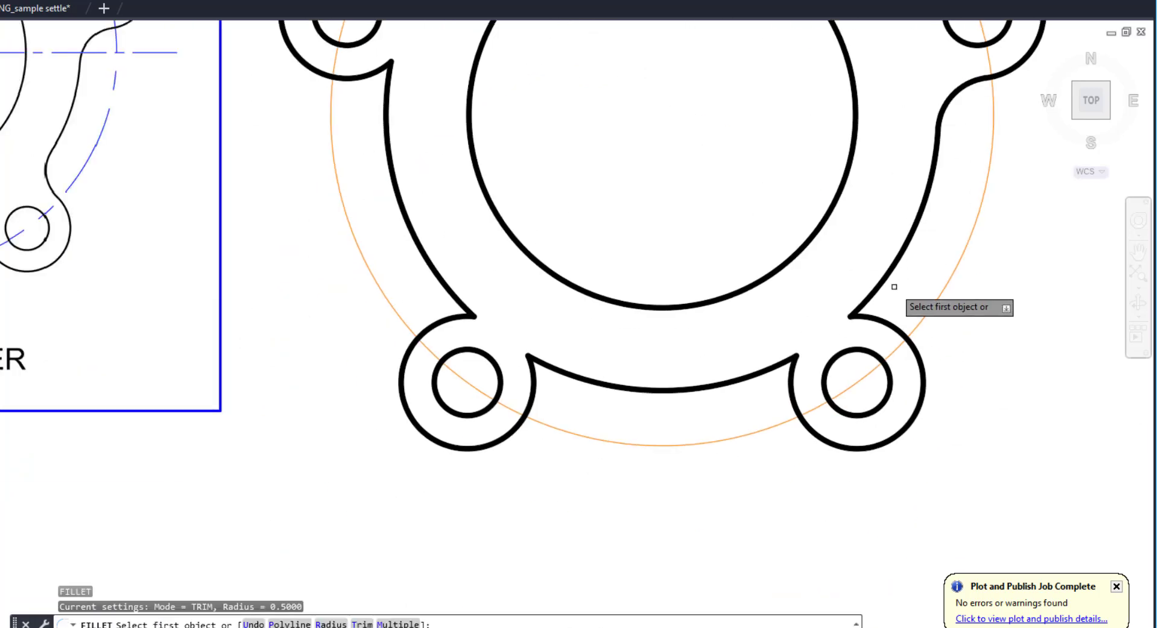
left_click(877, 291)
left_click(876, 318)
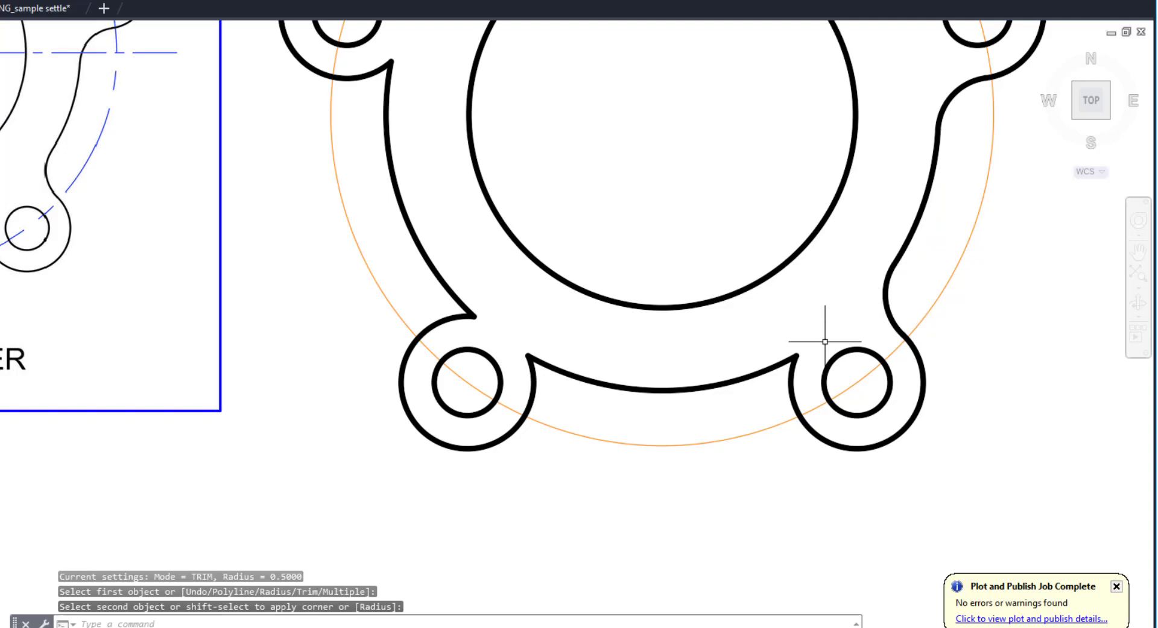
key("Return")
left_click(786, 378)
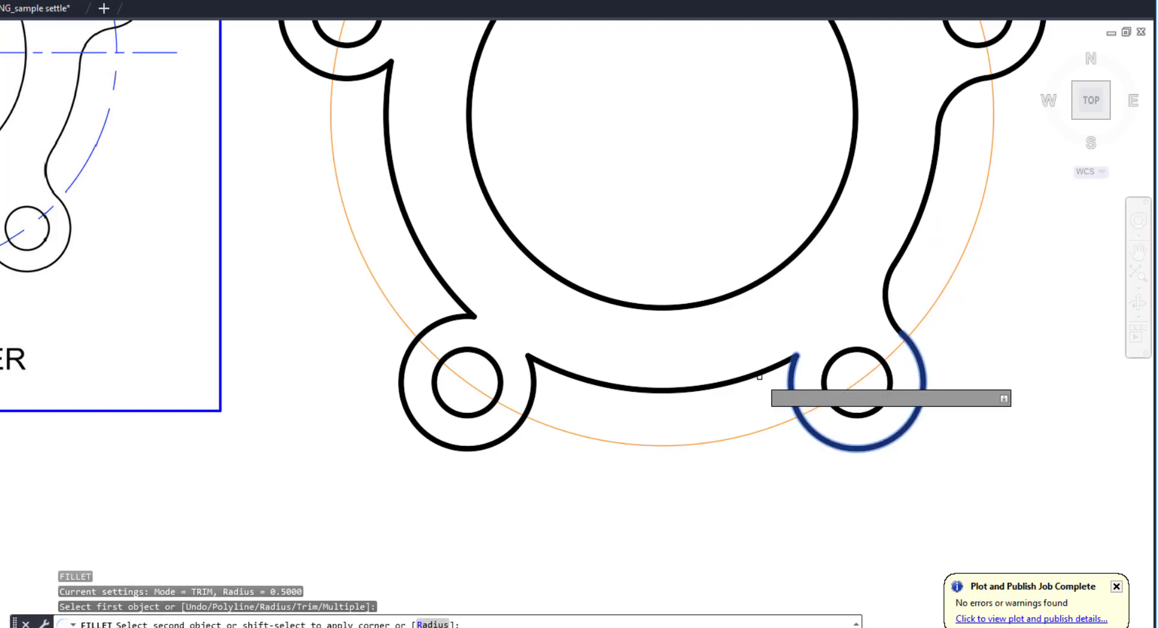
left_click(759, 377)
Fillet both corners where the lower-left lug meets the 5 diameter arcs, with radius 0.5.
key("Return")
left_click(560, 373)
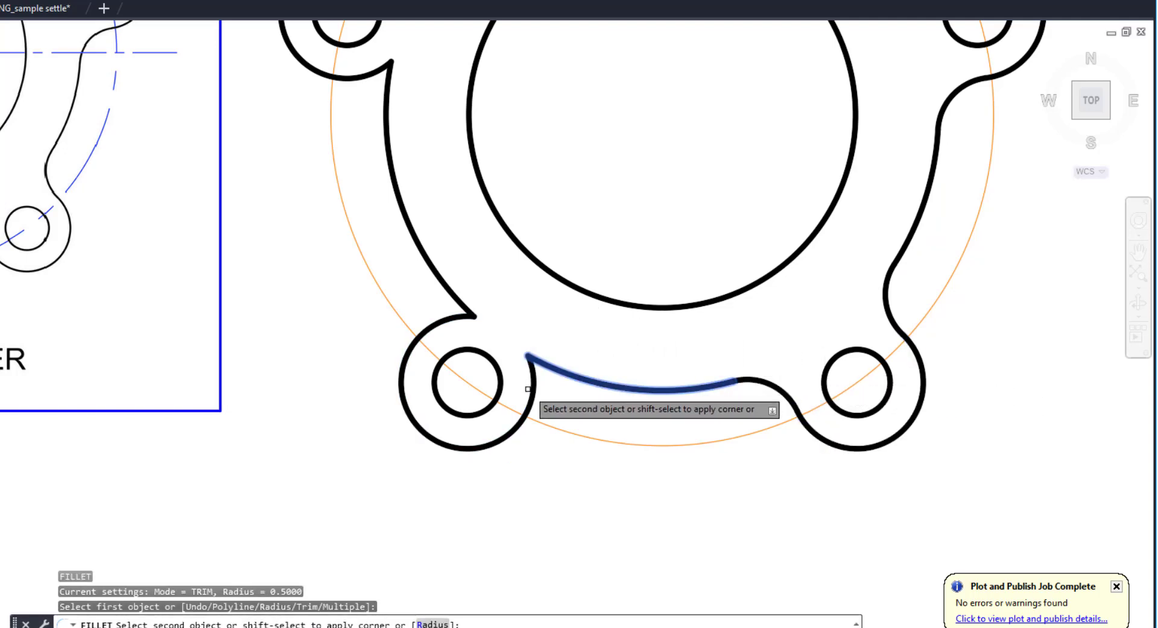
left_click(528, 401)
key("Return")
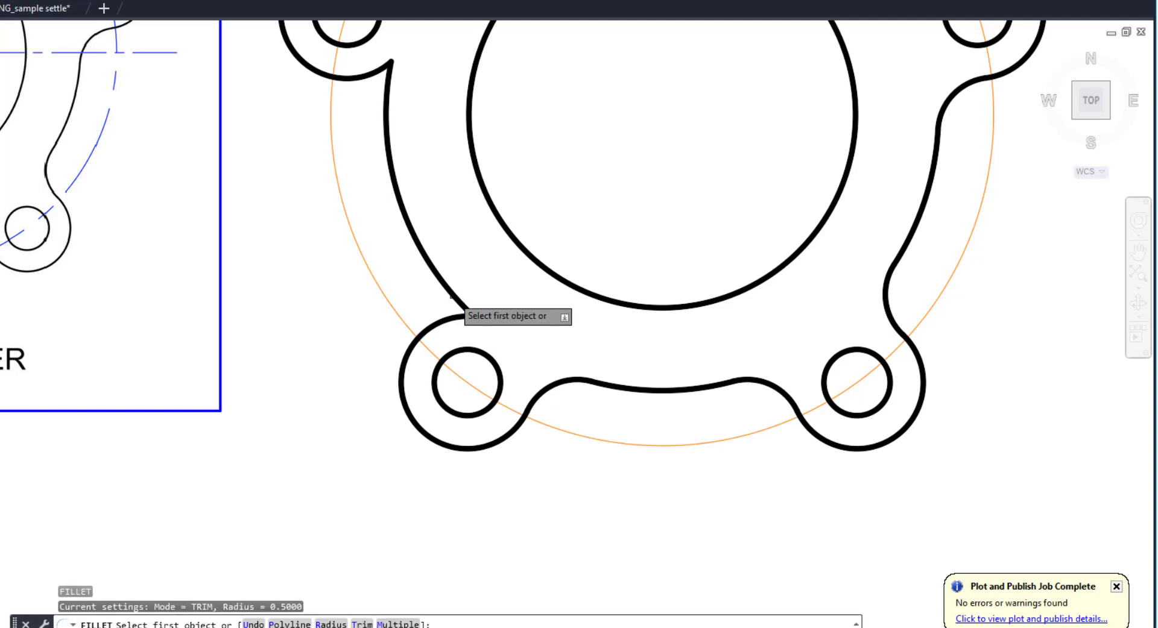
left_click(467, 314)
left_click(439, 326)
Fillet both corners where the upper-left lug meets the 5 diameter arcs, with radius 0.5.
middle_click_drag(416, 90, 473, 259)
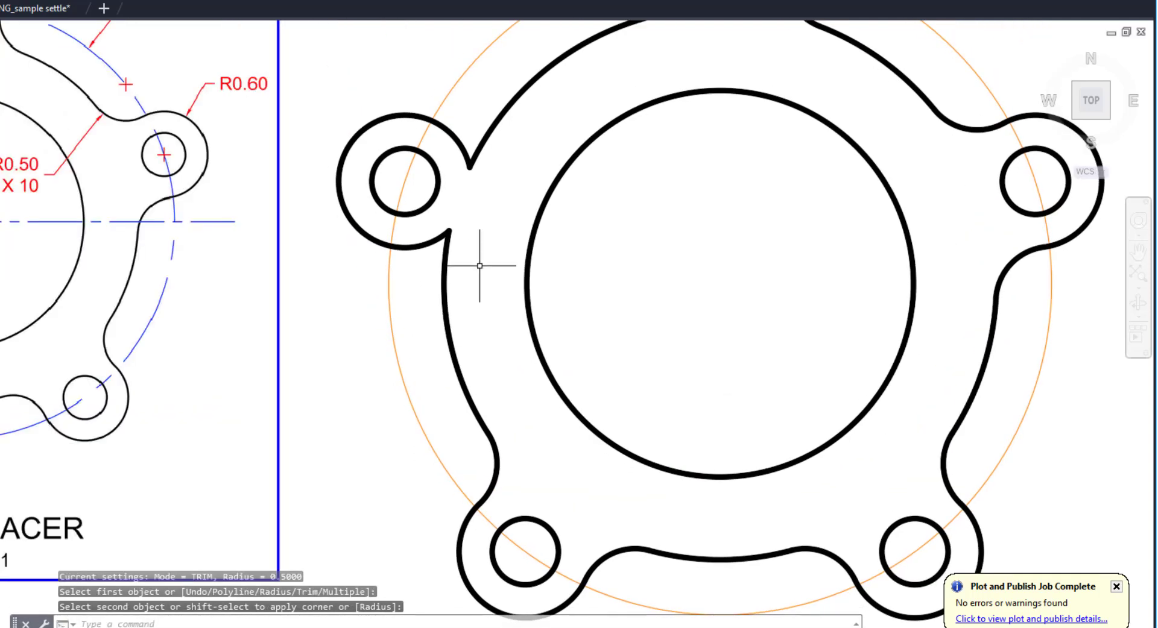
key("Return")
left_click(445, 261)
left_click(406, 245)
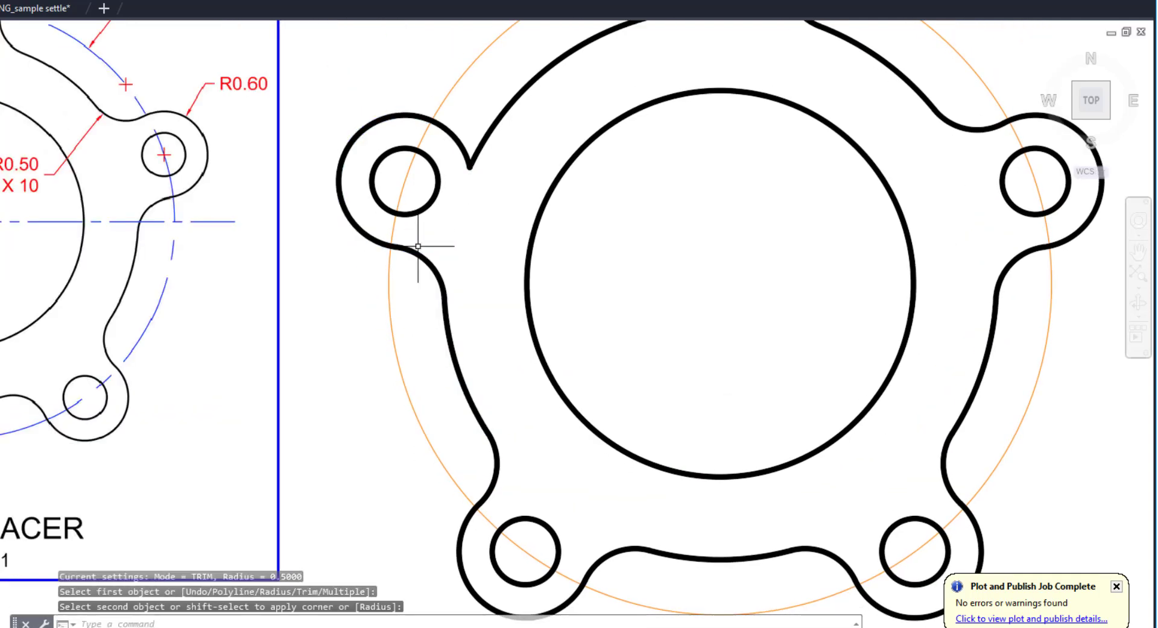
key("Return")
left_click(460, 140)
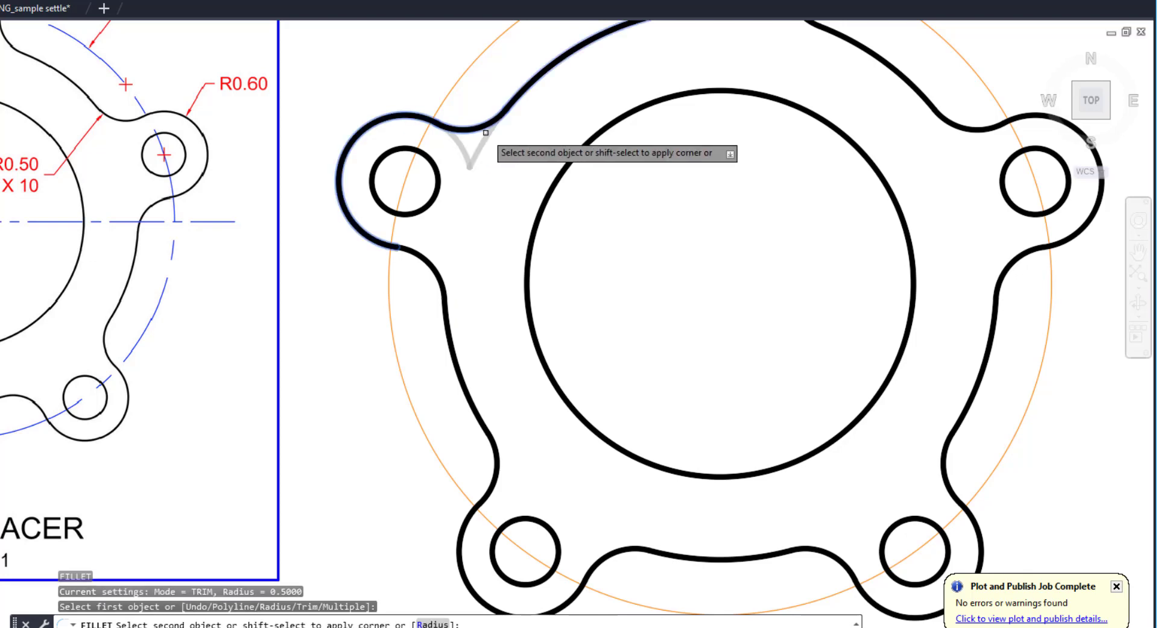
scroll(556, 194, "down", 4)
middle_click_drag(555, 194, 583, 197)
Fillet the remaining corner between the top lug's left side and the 5 diameter arc, with radius 0.5.
scroll(592, 135, "up", 4)
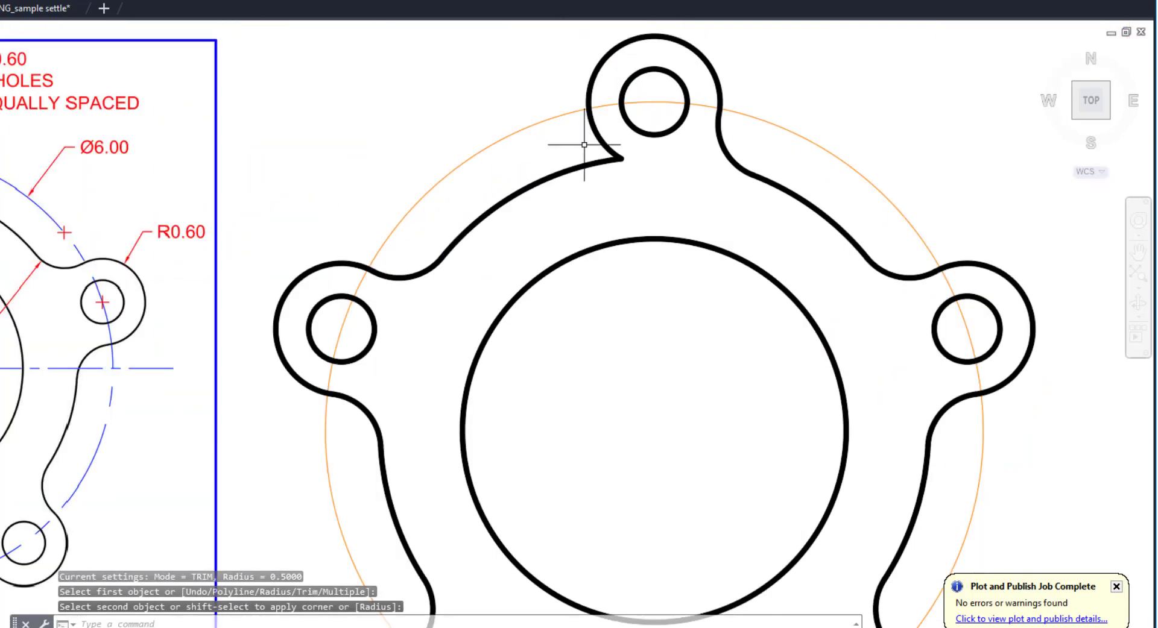
key("Return")
left_click(585, 148)
left_click(598, 132)
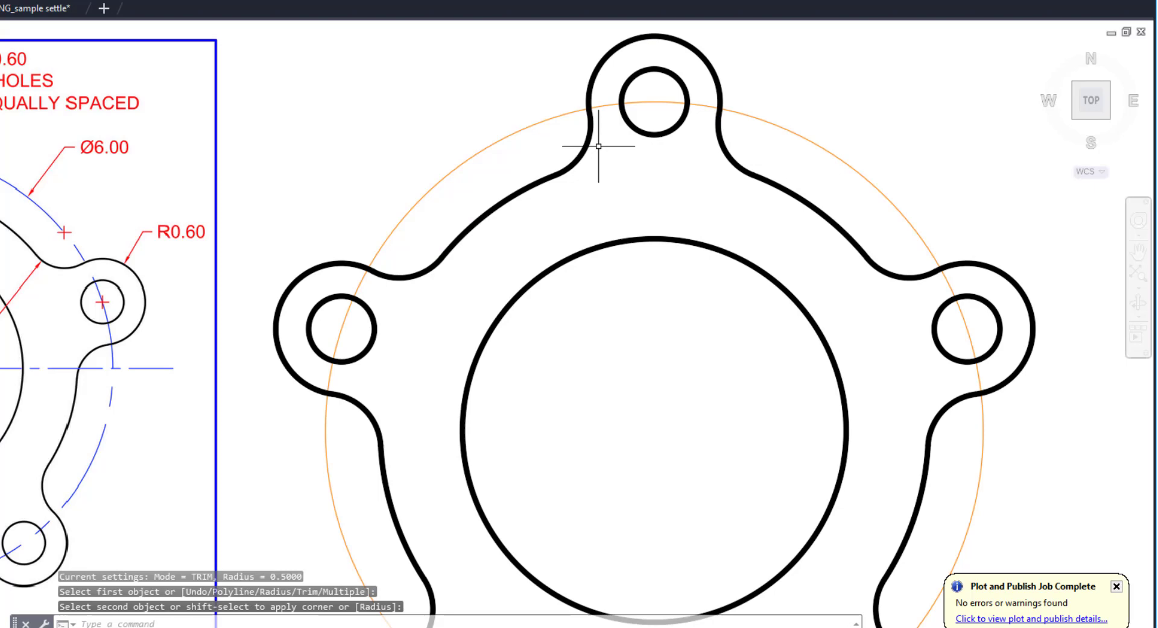
scroll(645, 113, "down", 3)
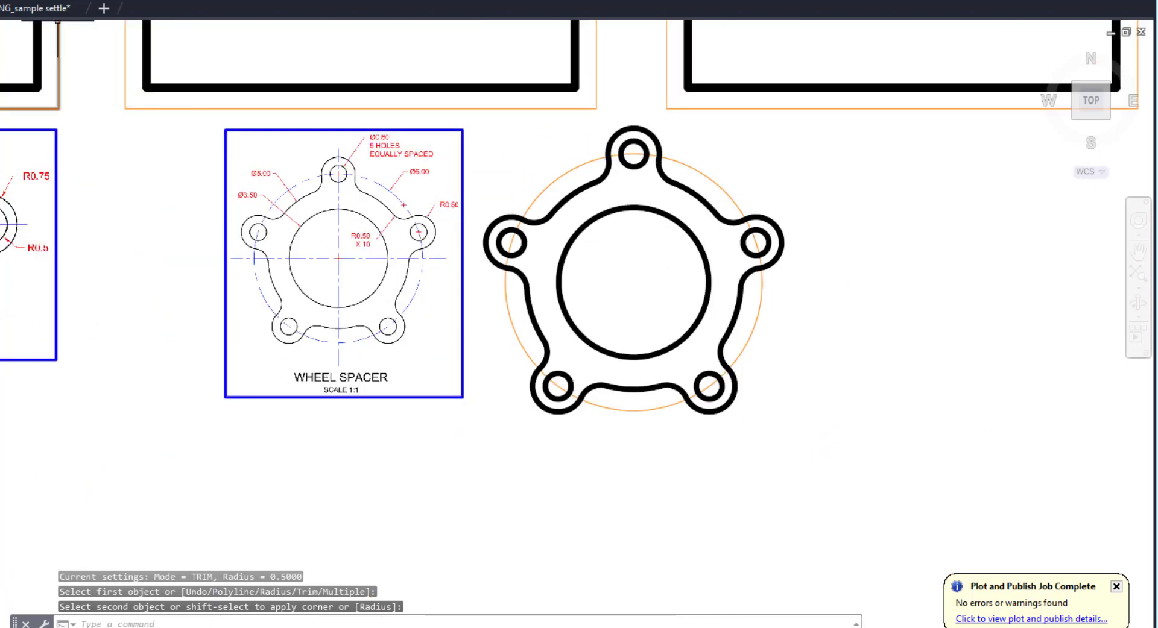
left_click(57, 22)
scroll(552, 389, "up", 2)
key("Escape")
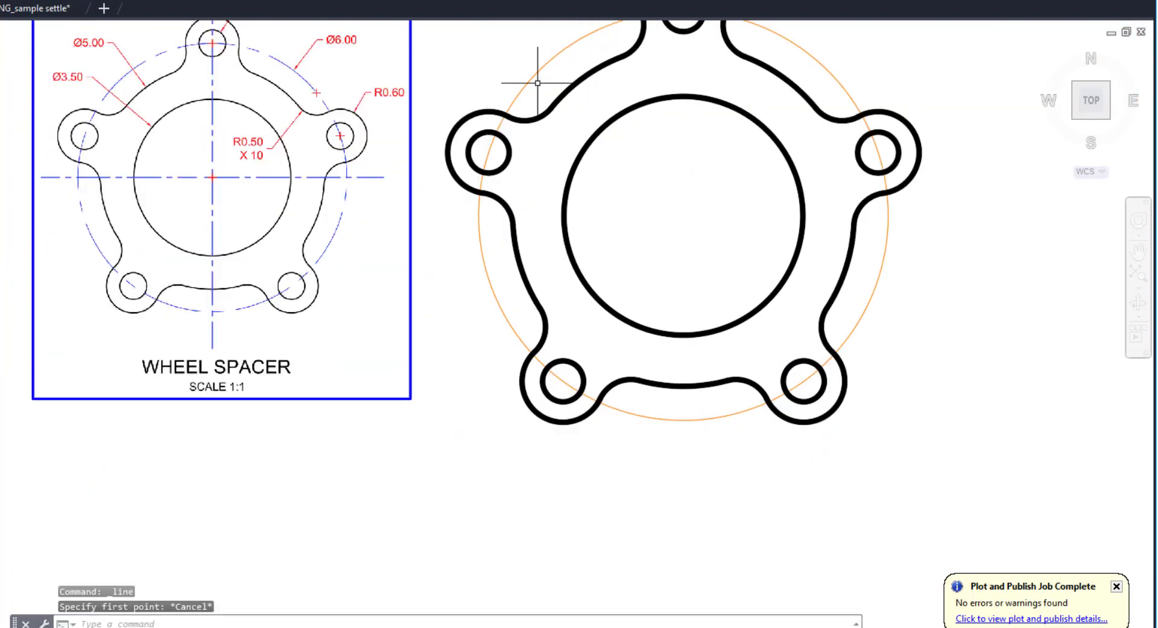
left_click(347, 1)
left_click(347, 116)
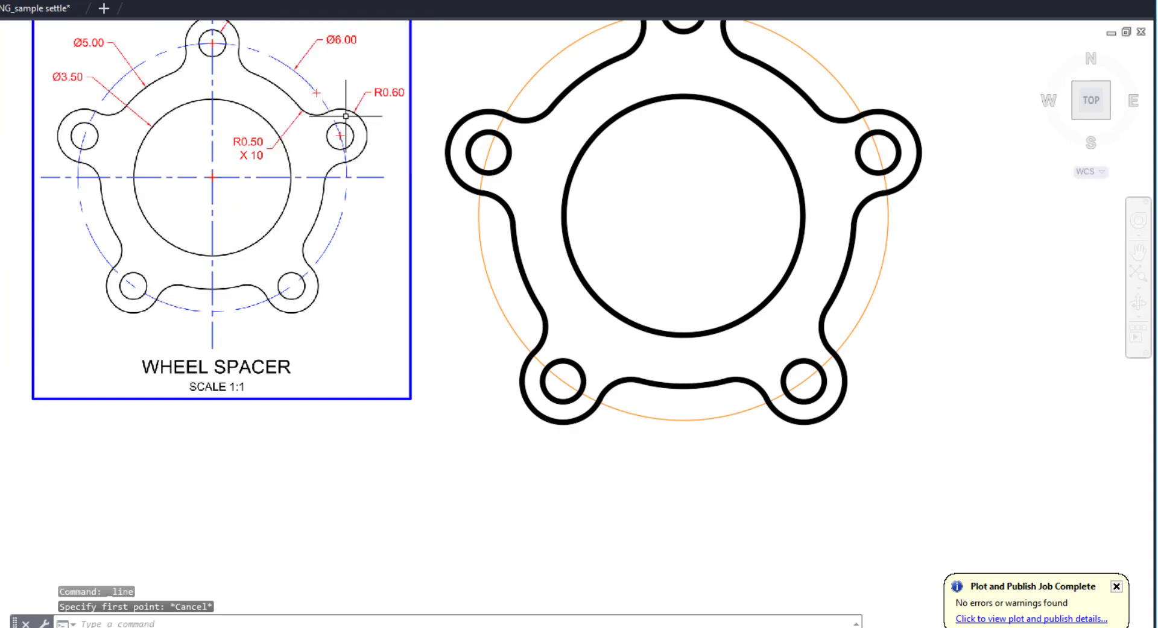
Draw a horizontal guide line joining the bottom quadrants of the two lower lugs.
key("Return")
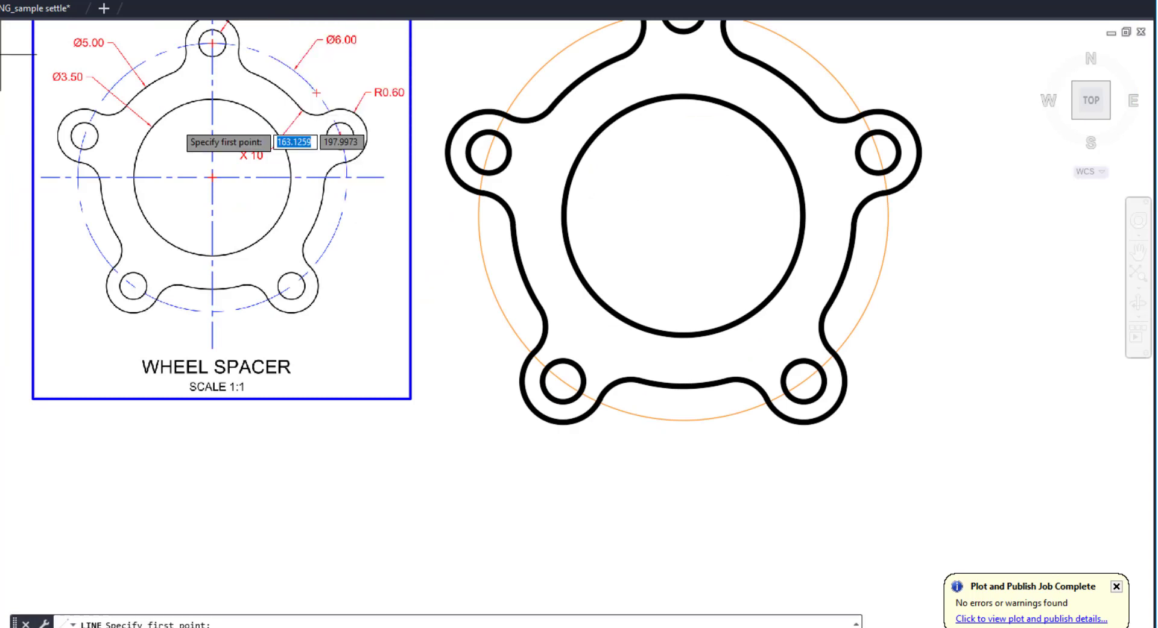
left_click(563, 423)
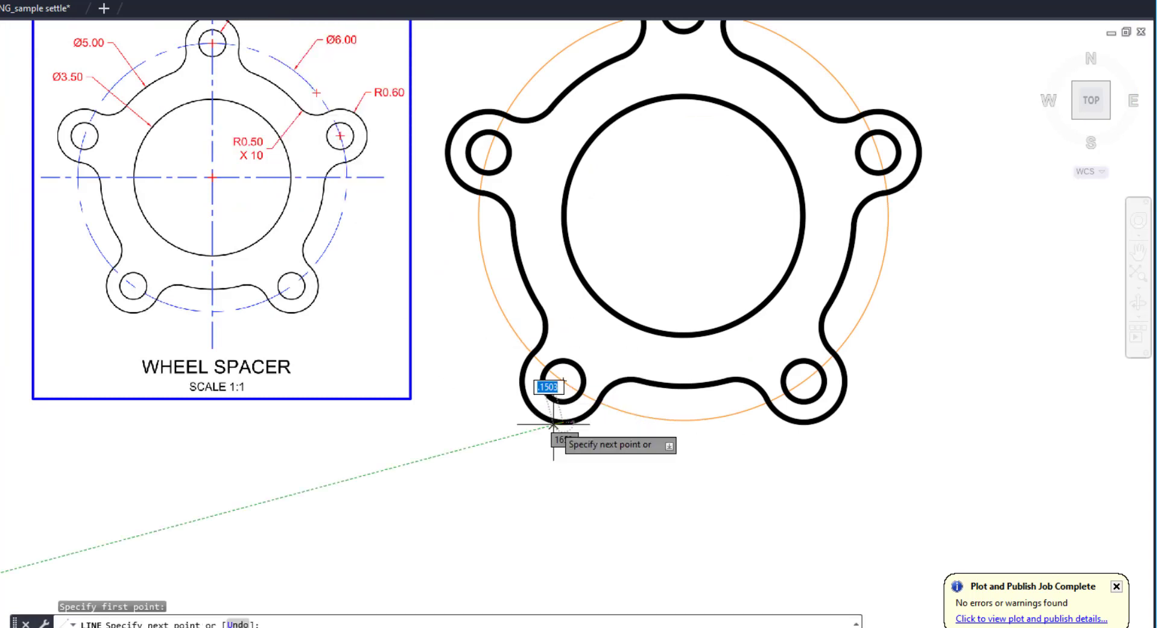
left_click(803, 423)
key("Escape")
Draw a vertical guide line from the midpoint of the horizontal guide line to the top quadrant of the top lug.
scroll(682, 432, "up", 2)
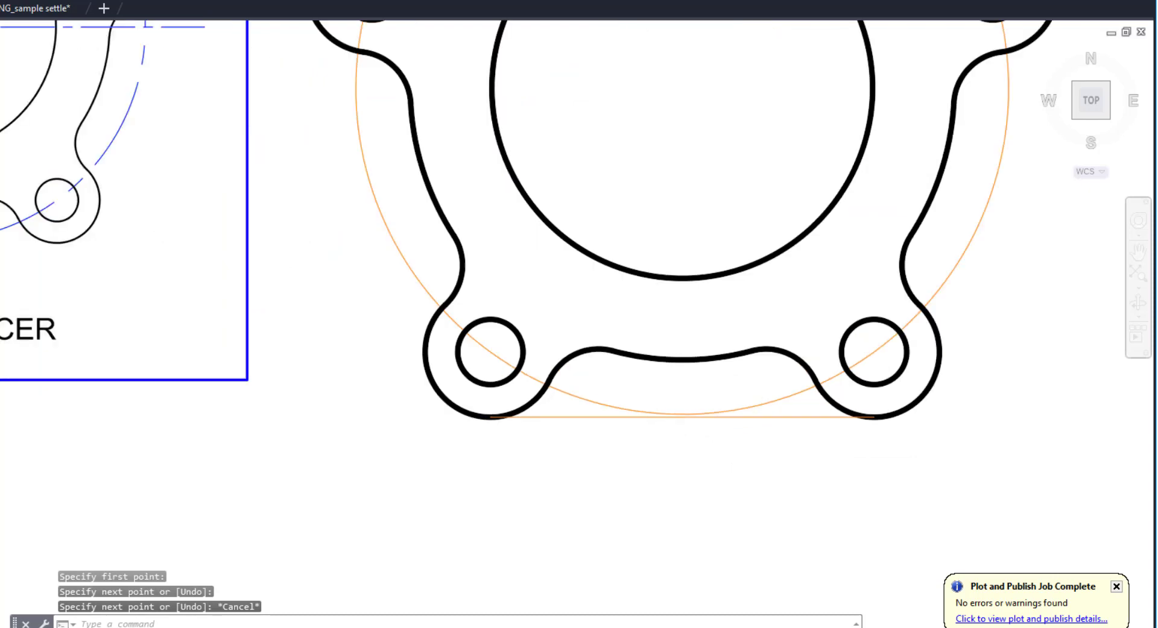
scroll(685, 427, "up", 2)
key("Return")
left_click(675, 398)
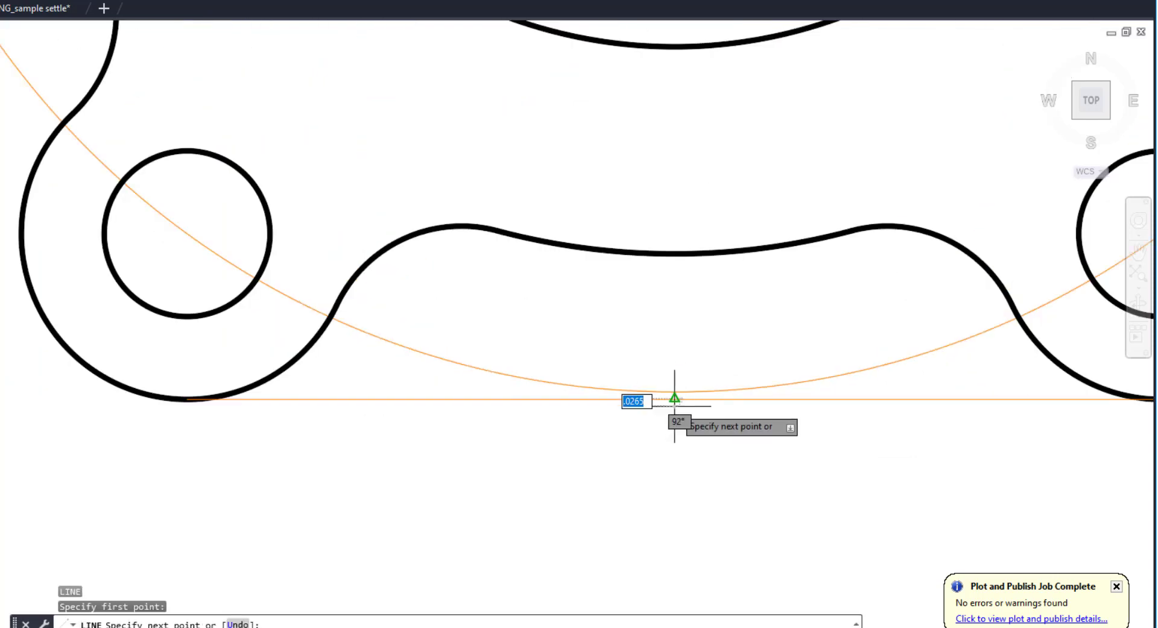
scroll(674, 405, "down", 1)
middle_click_drag(684, 320, 685, 433)
scroll(679, 417, "down", 2)
middle_click_drag(663, 222, 649, 361)
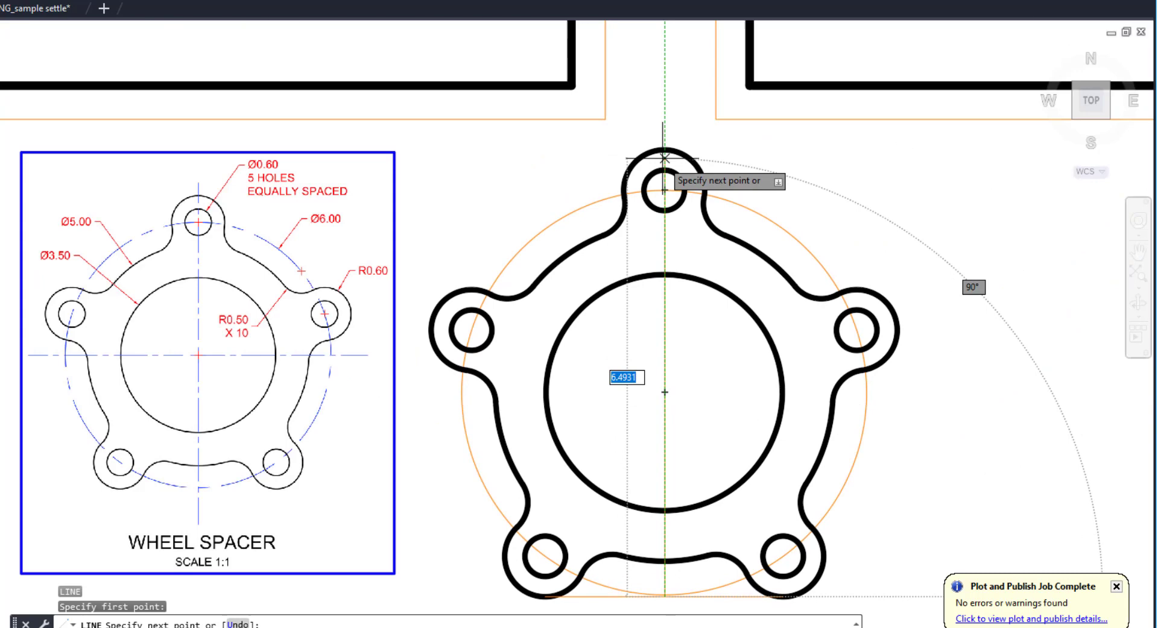
left_click(665, 150)
key("Escape")
left_click(662, 295)
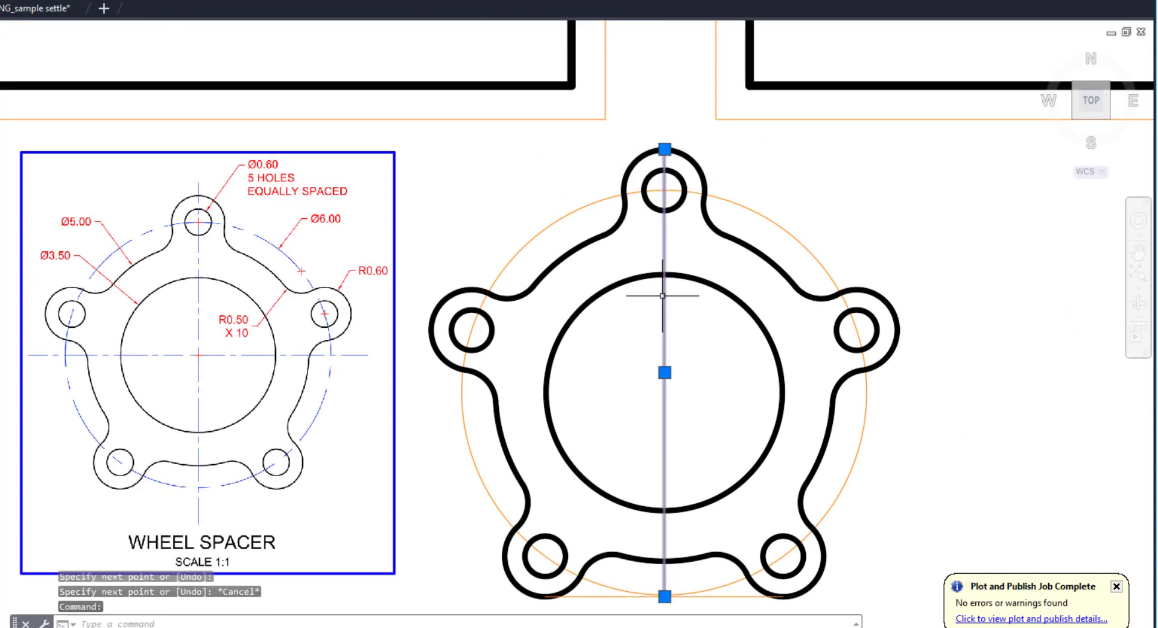
key("Escape")
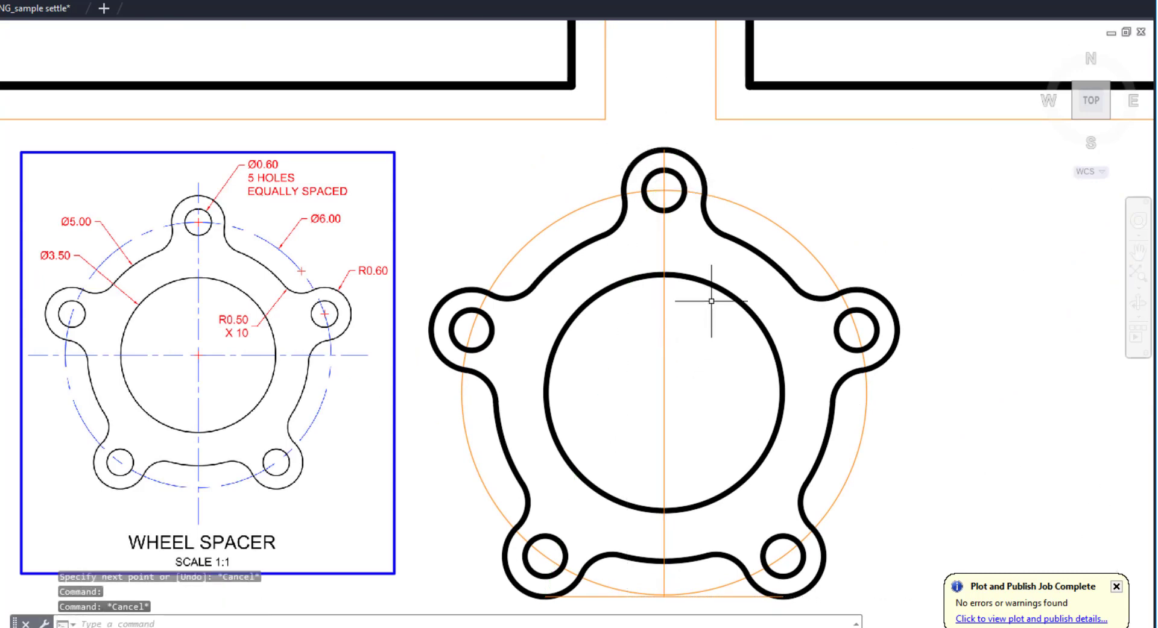
left_click(714, 286)
key("Escape")
Move the wheel spacer and its guide lines by the vertical line's midpoint to the centre of the rightmost empty sheet border.
scroll(659, 303, "down", 2)
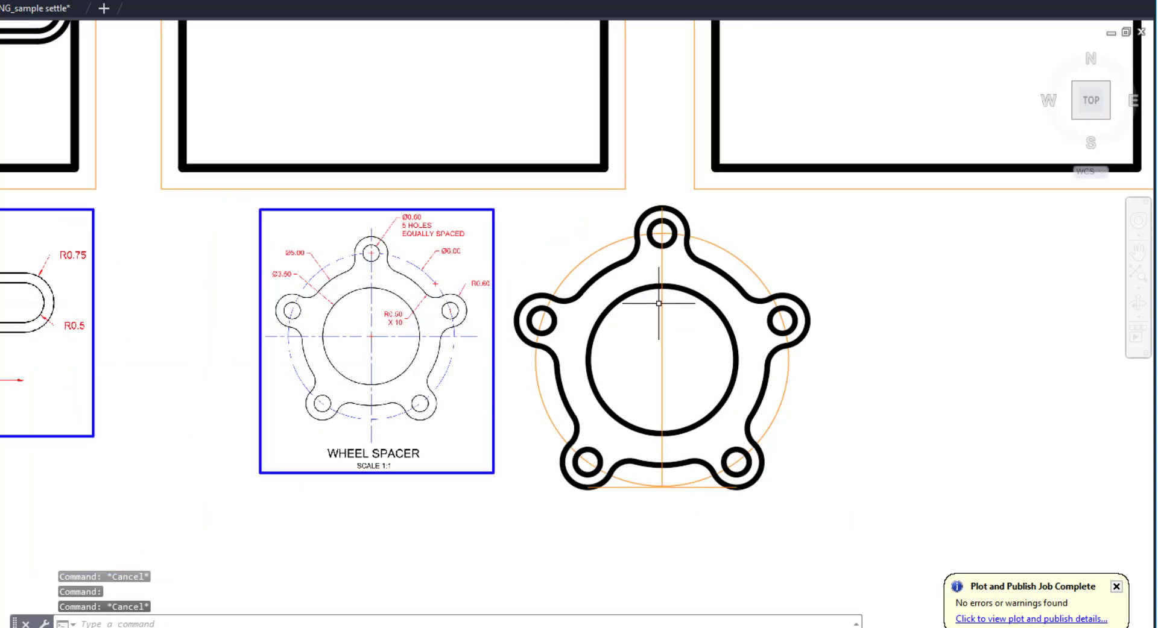
scroll(726, 370, "down", 3)
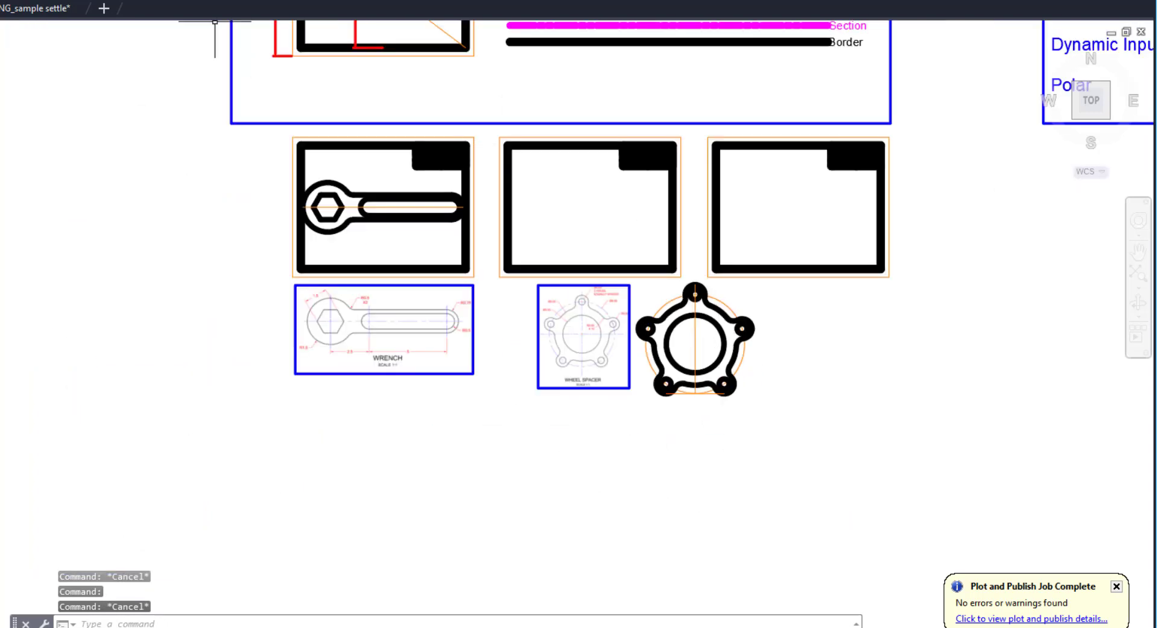
type("m")
key("Return")
scroll(726, 359, "up", 2)
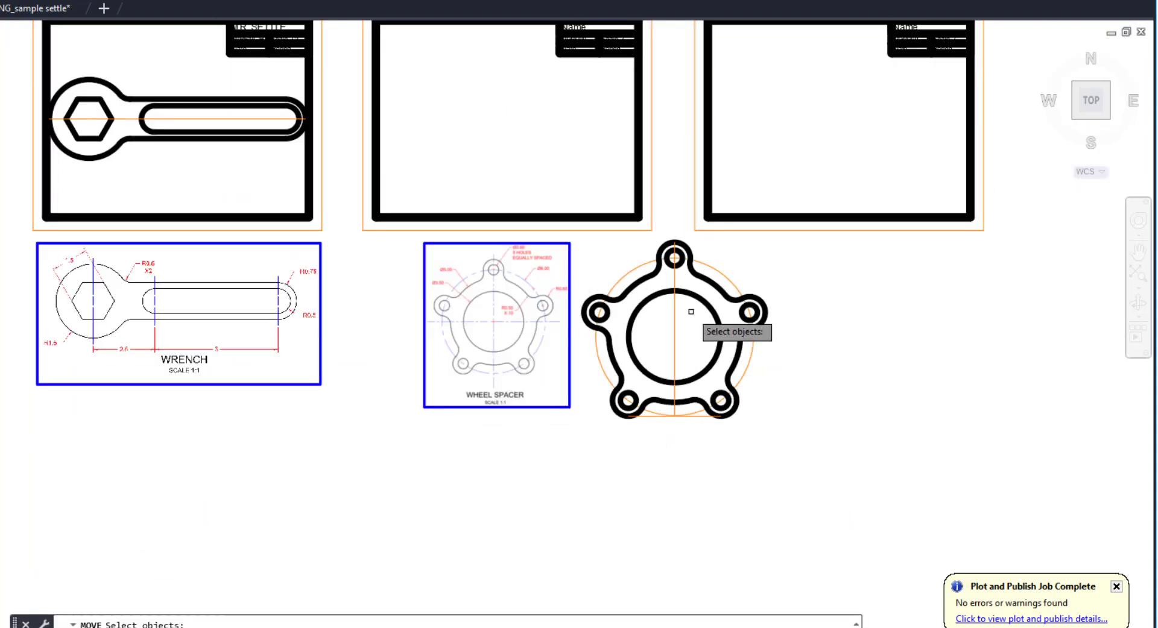
left_click(575, 233)
left_click(839, 498)
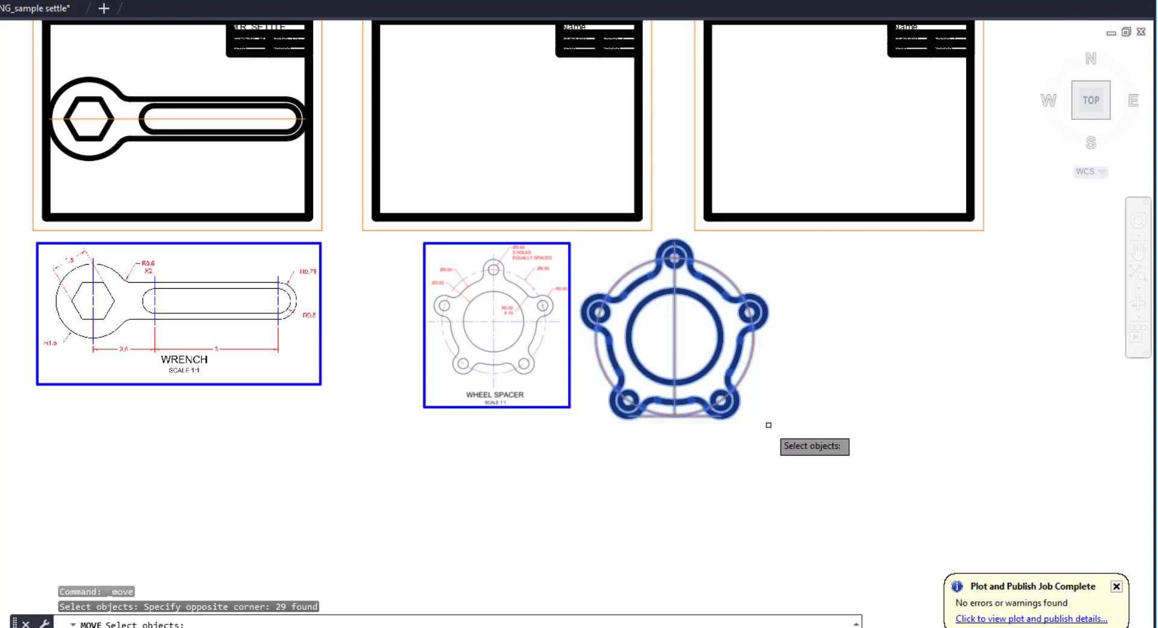
key("Return")
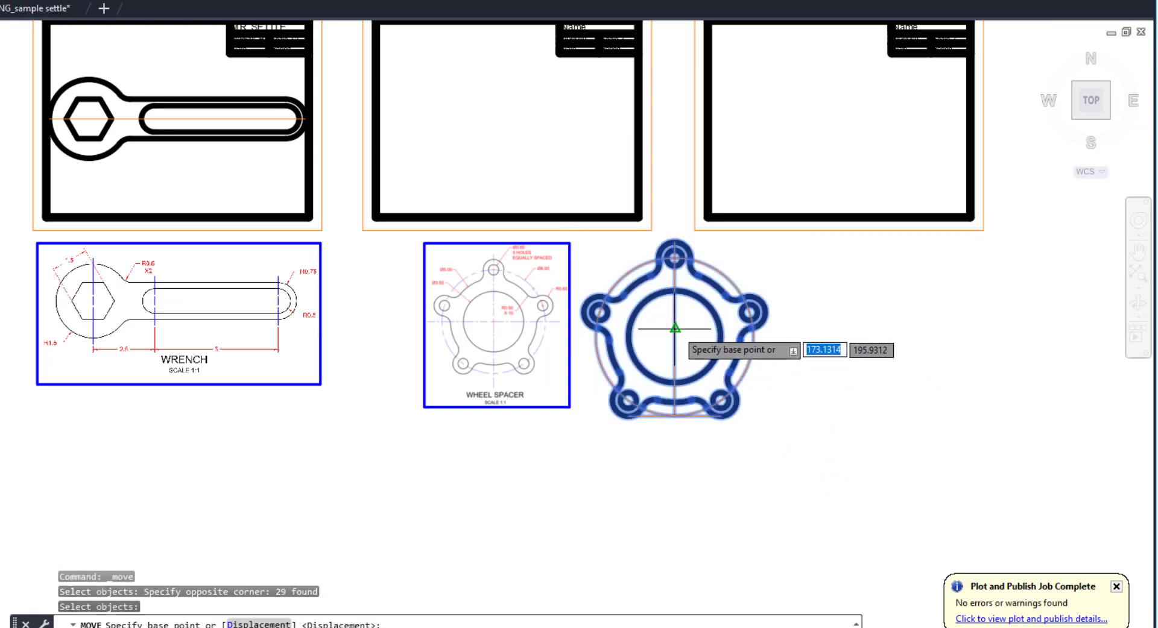
left_click(675, 329)
middle_click_drag(678, 326, 568, 541)
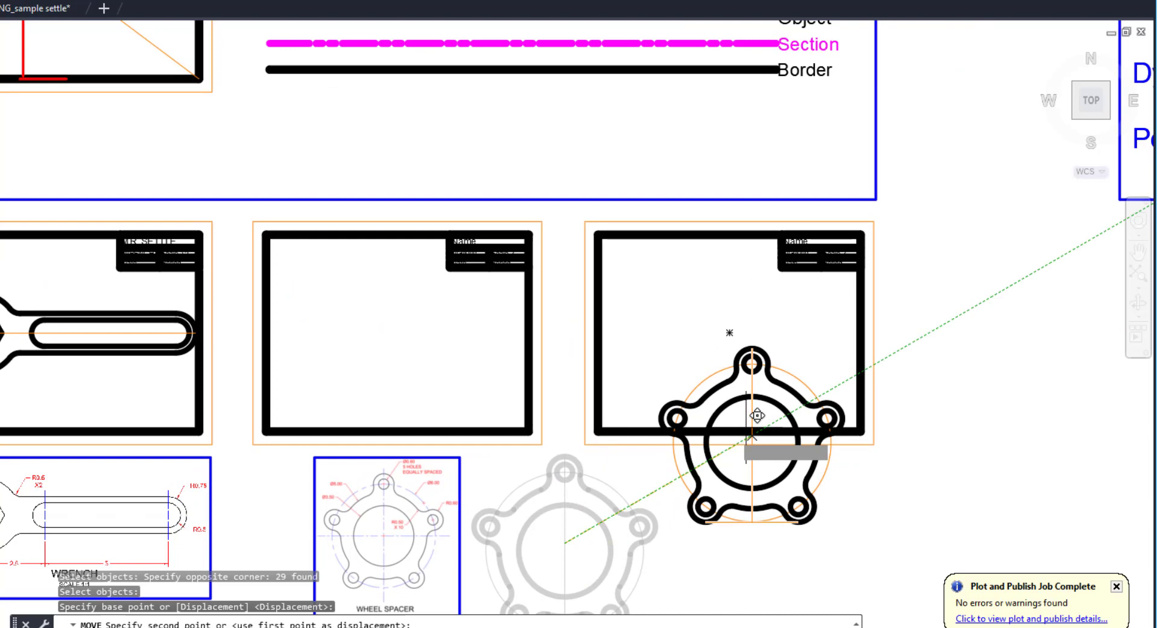
left_click(729, 341)
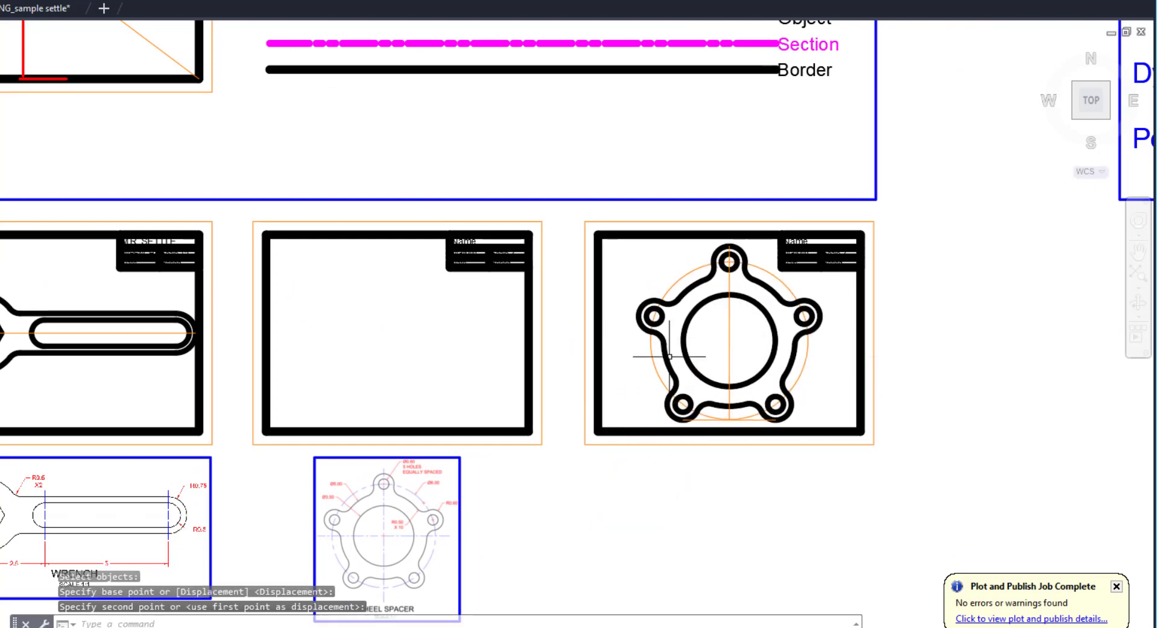
Replace the Name placeholder in the wheel spacer sheet's title block with the drafter's name.
scroll(803, 227, "up", 5)
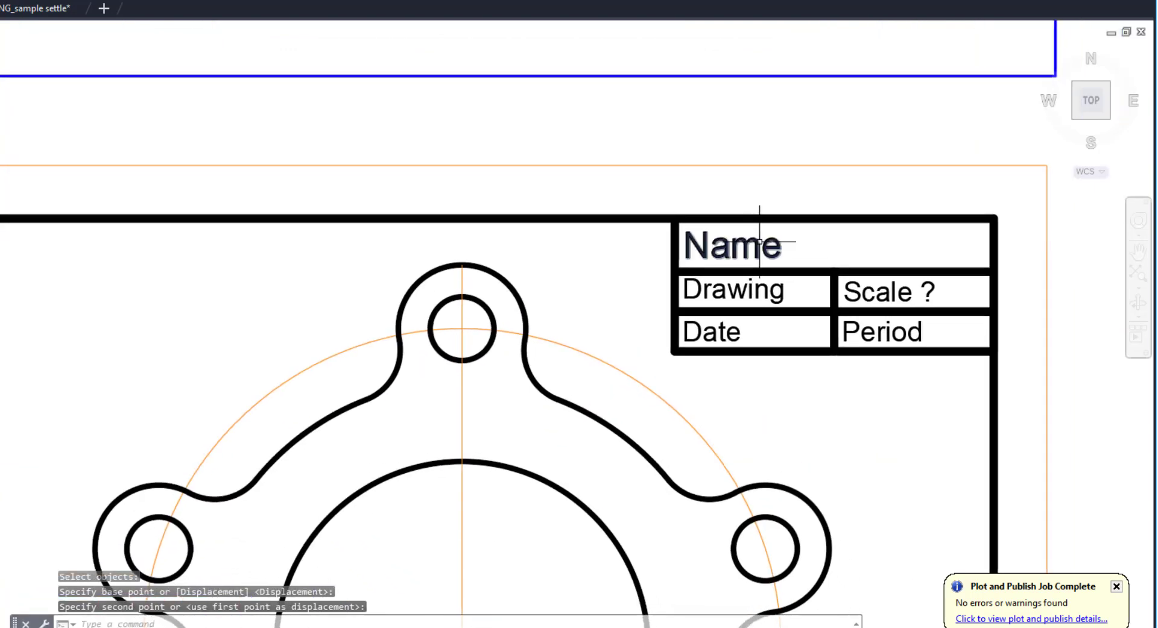
left_click(758, 243)
double_click(685, 242)
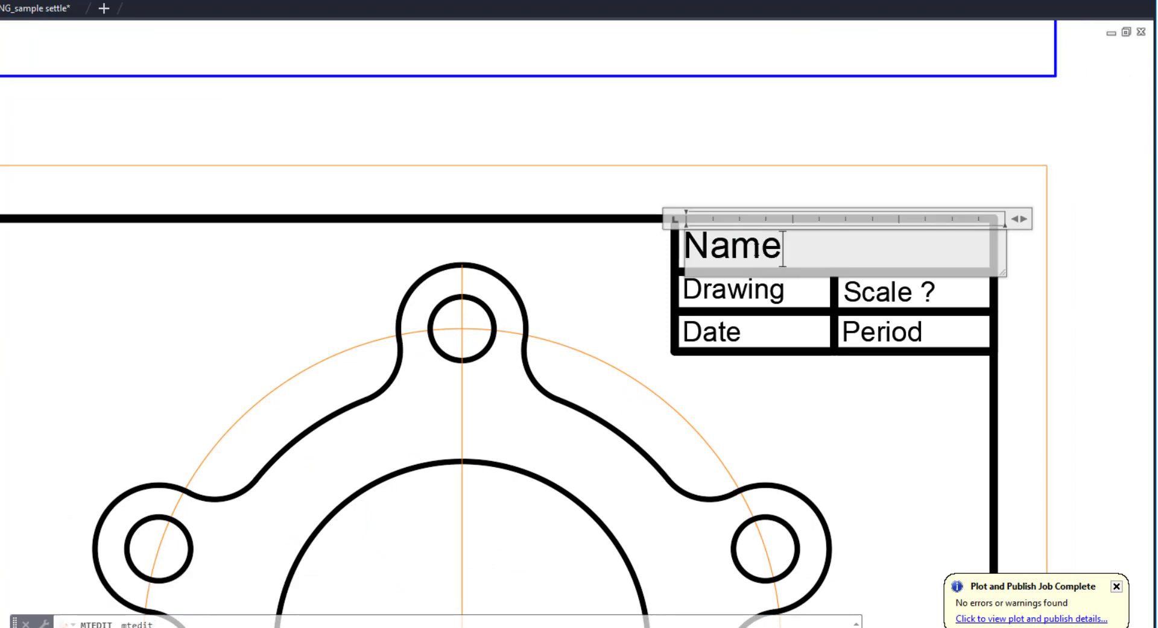
double_click(685, 242)
type("m")
key("BackSpace")
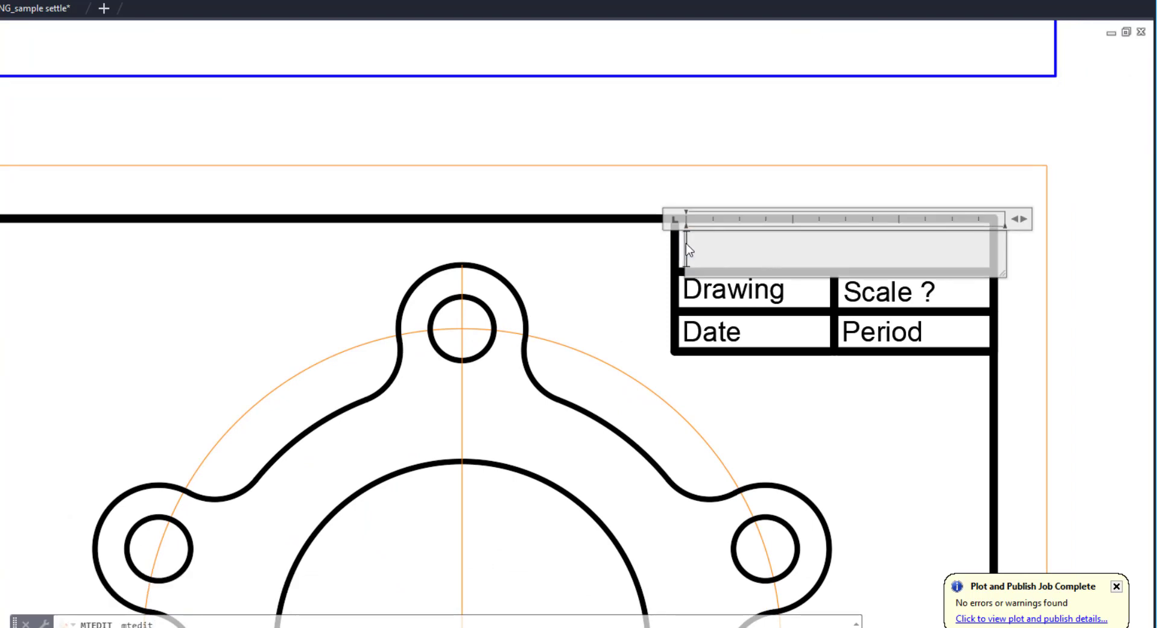
type("MR. SETTLE")
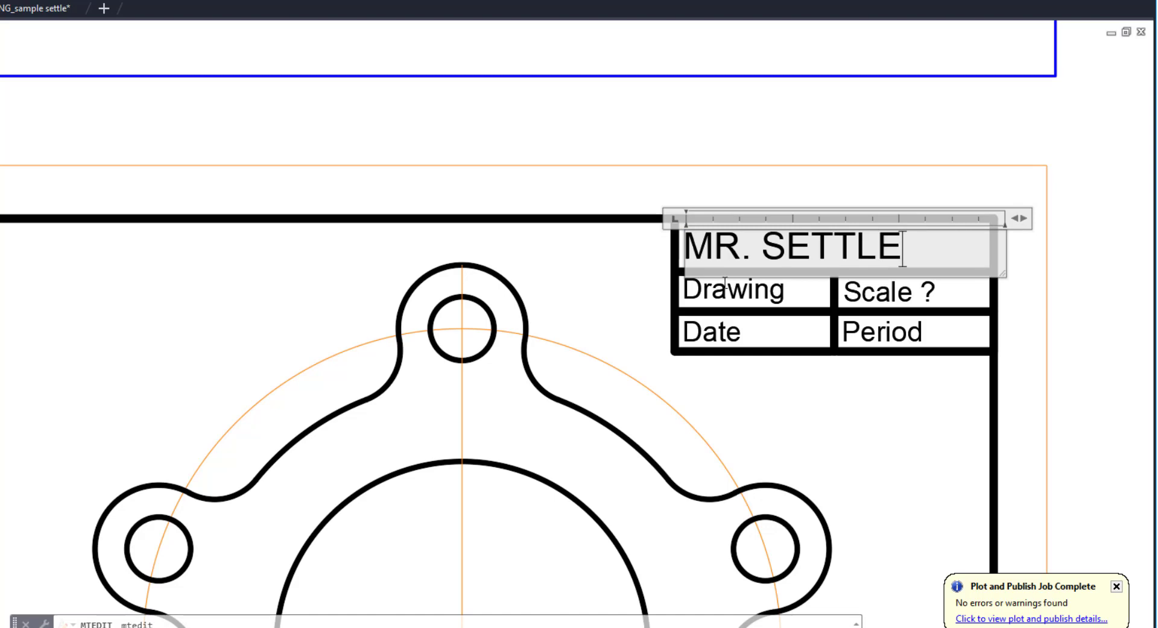
left_click(725, 283)
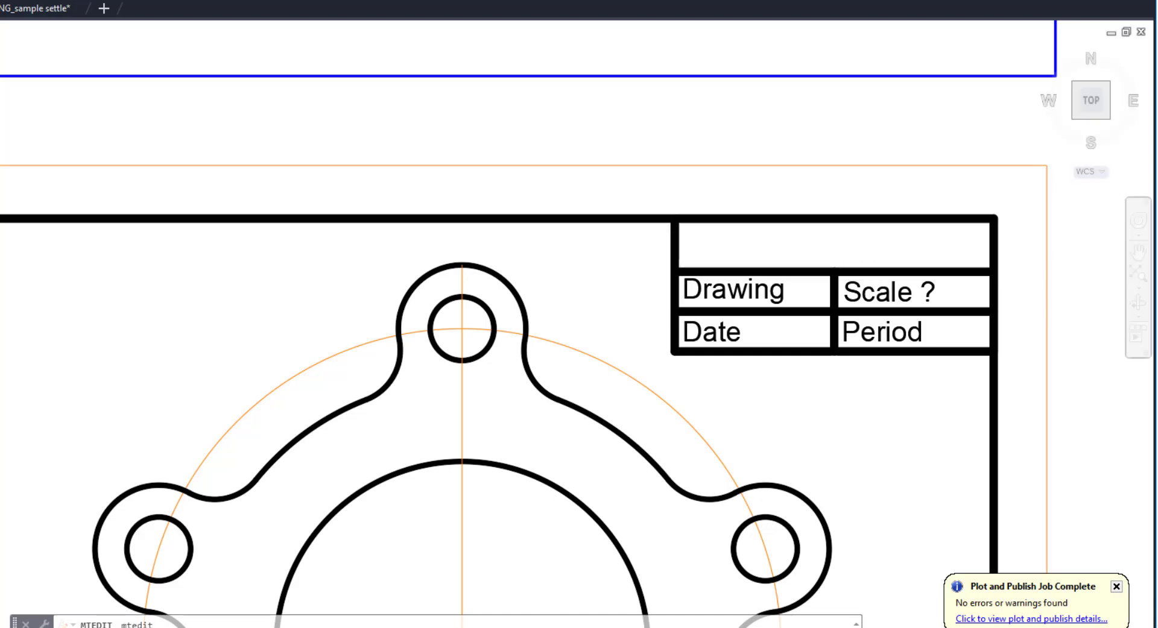
Replace the Drawing placeholder in the title block with WHEEL SPACE.
double_click(727, 289)
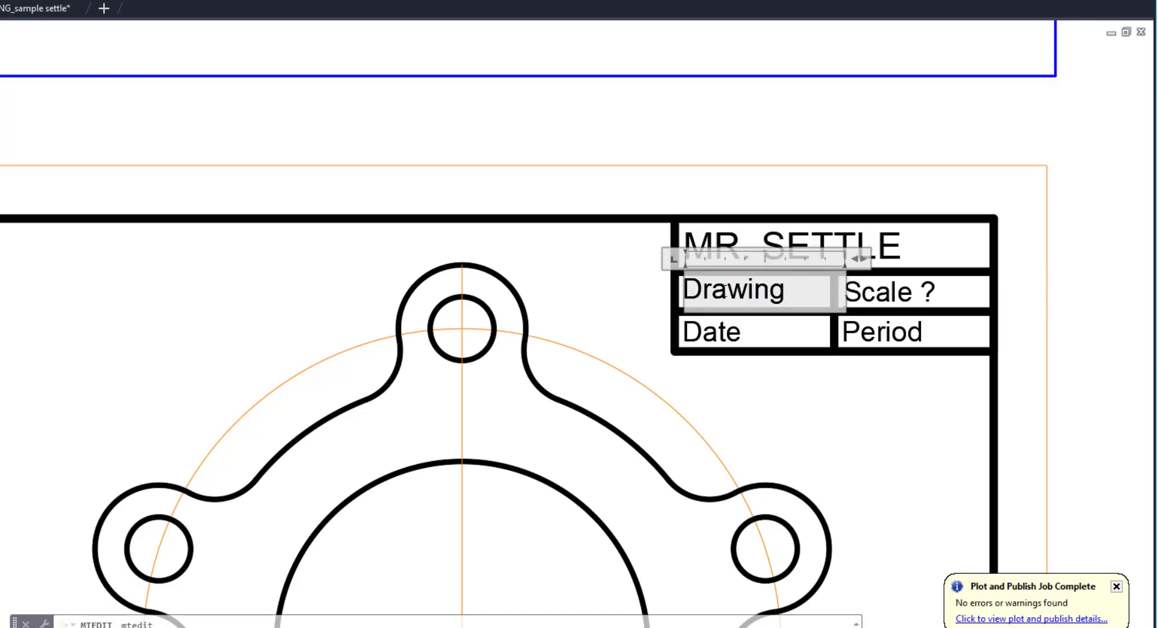
left_click_drag(827, 290, 677, 292)
type("WHEEL")
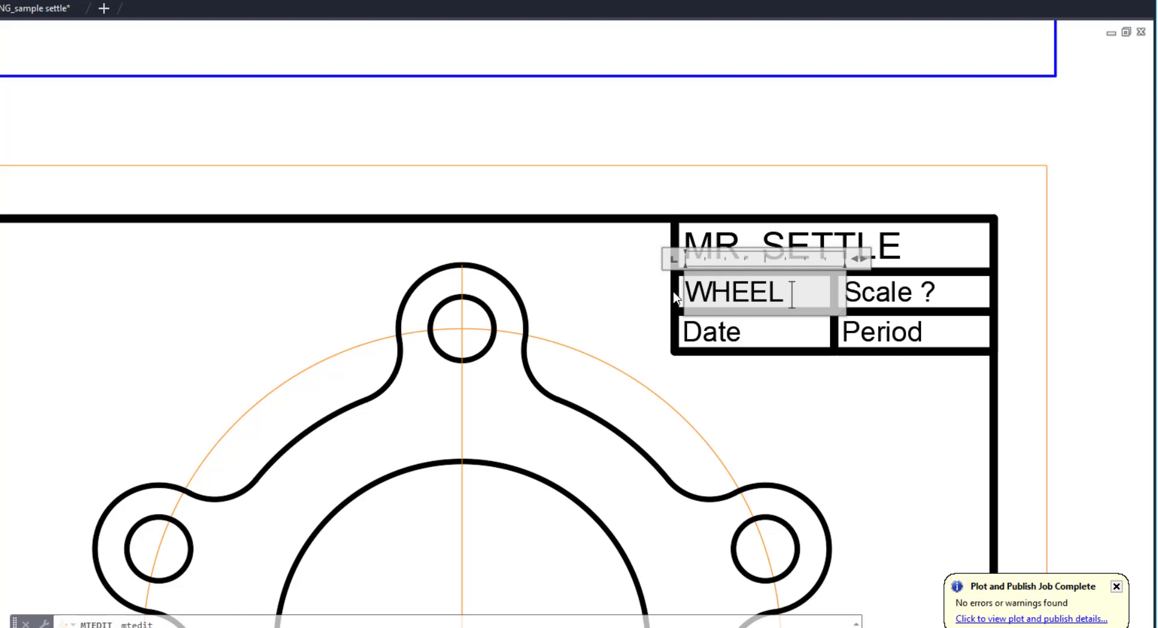
type(" SPACE")
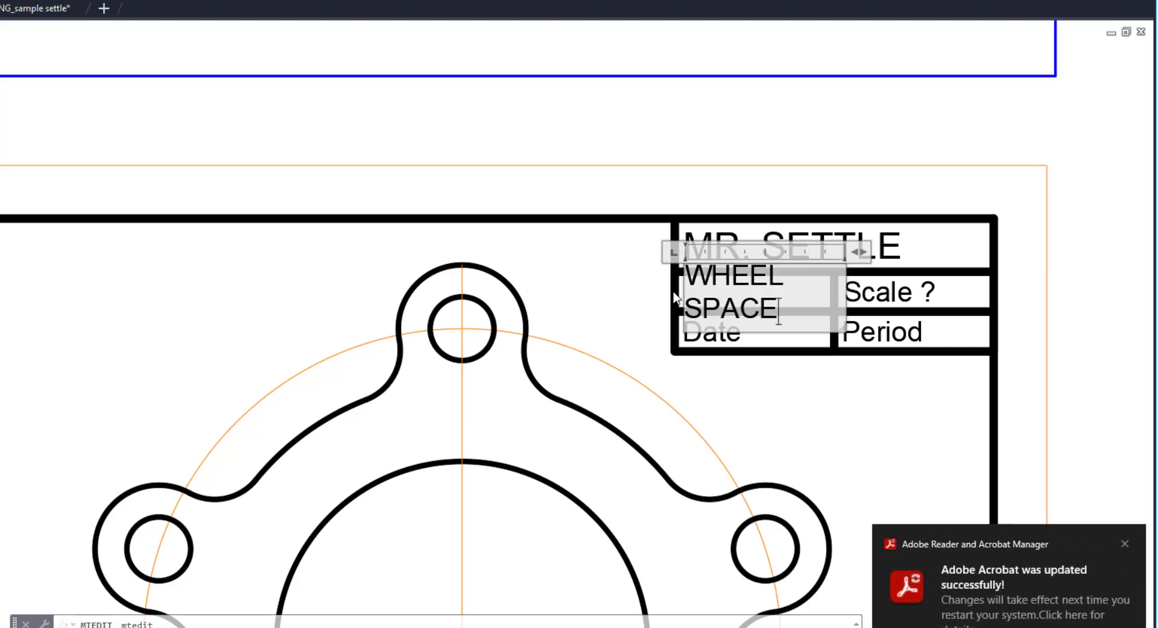
left_click(1125, 545)
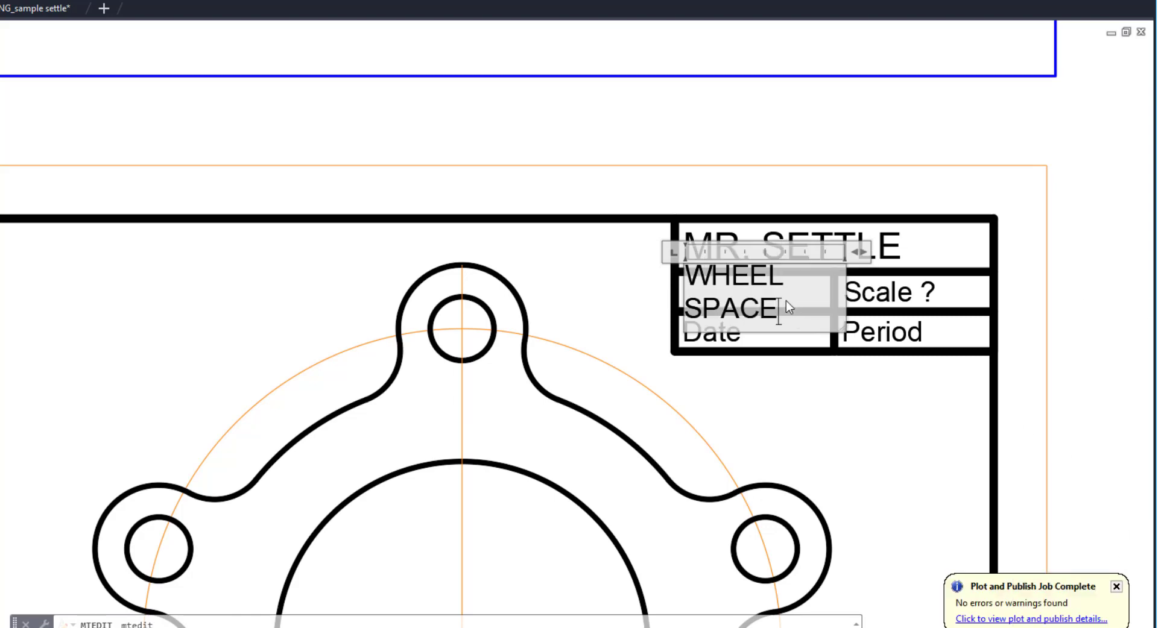
Set the text height of the WHEEL SPACE title to .12 so it fits its cell.
left_click_drag(780, 309, 683, 279)
left_click(1125, 559)
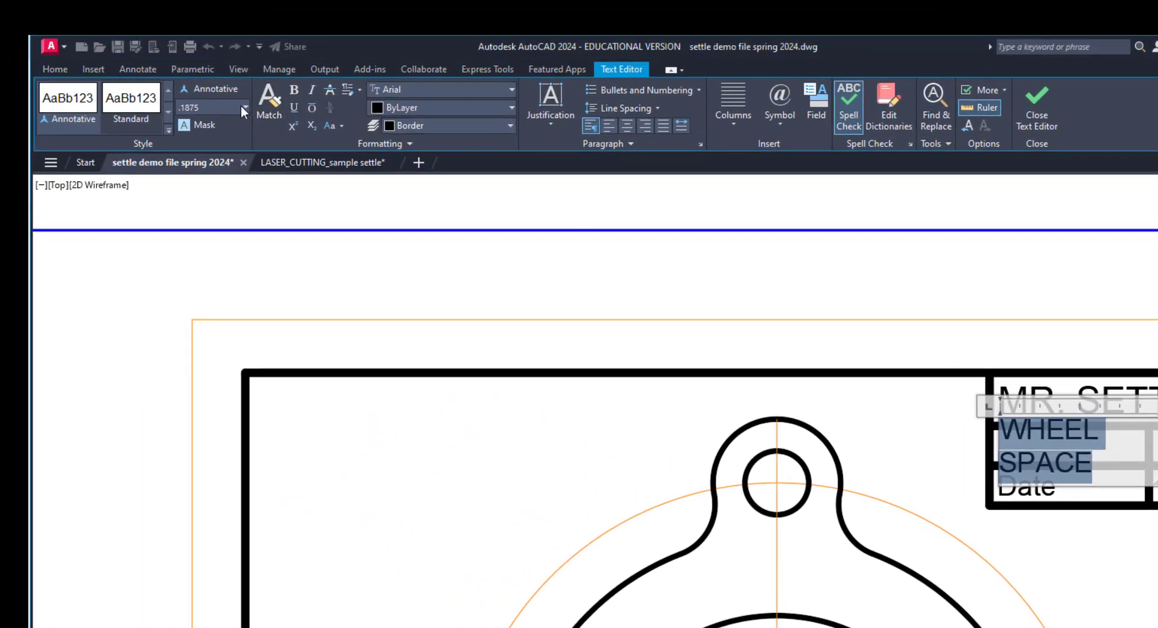
type(".12")
key("Return")
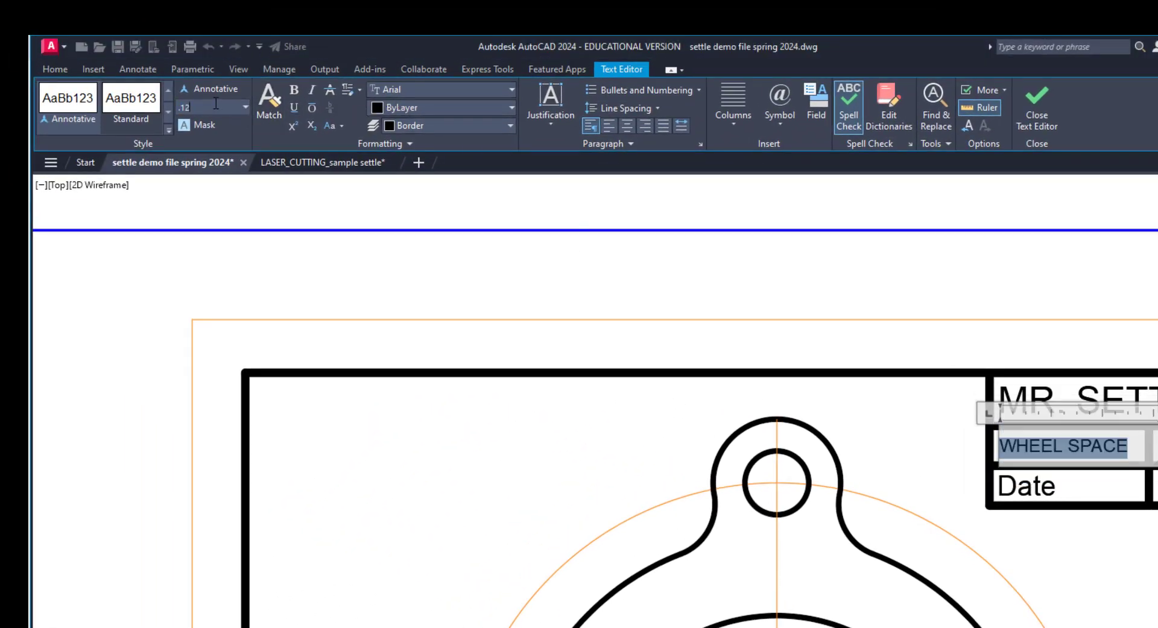
left_click(1137, 551)
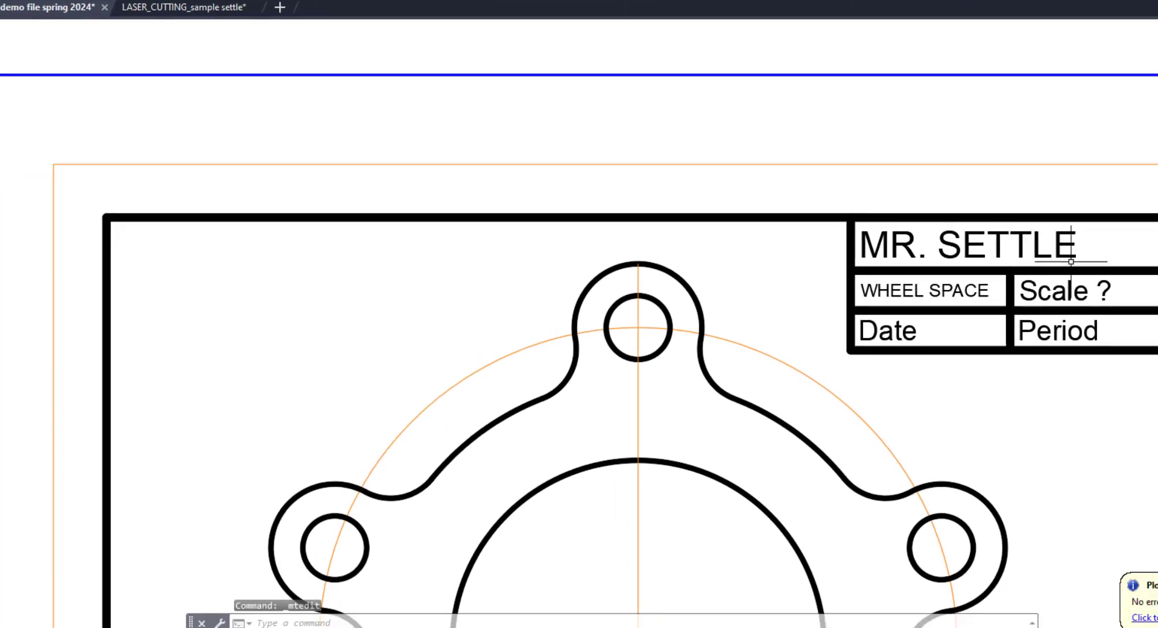
Change the title block's scale entry to Scale 1:1 and save the drawing.
left_click(1062, 258)
double_click(1081, 252)
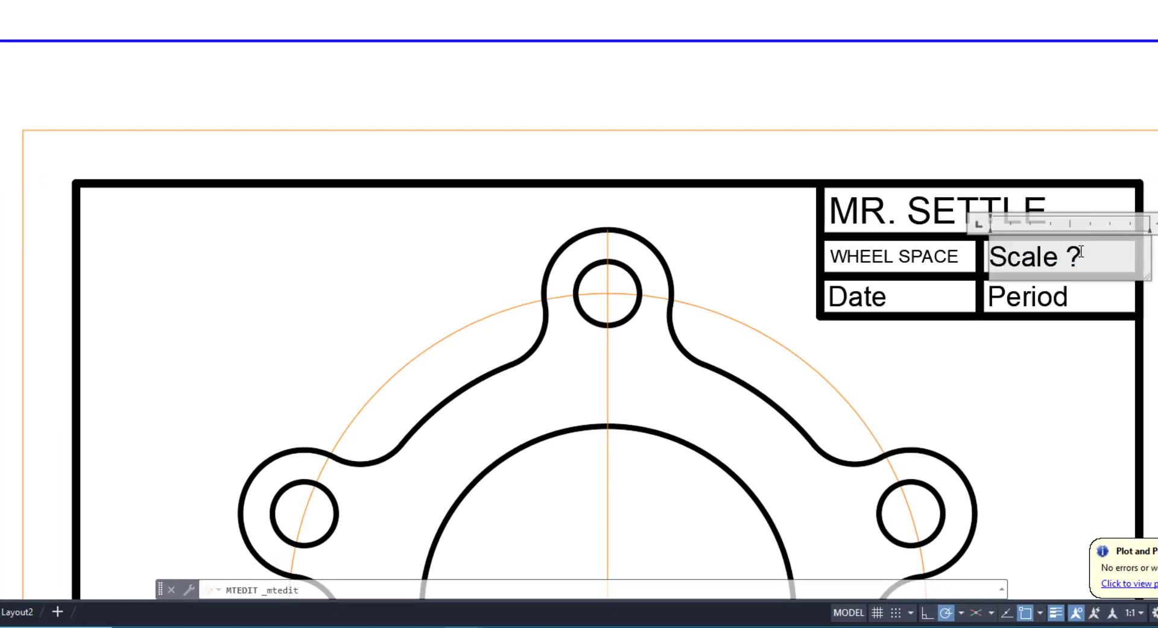
type("1:1")
left_click(929, 340)
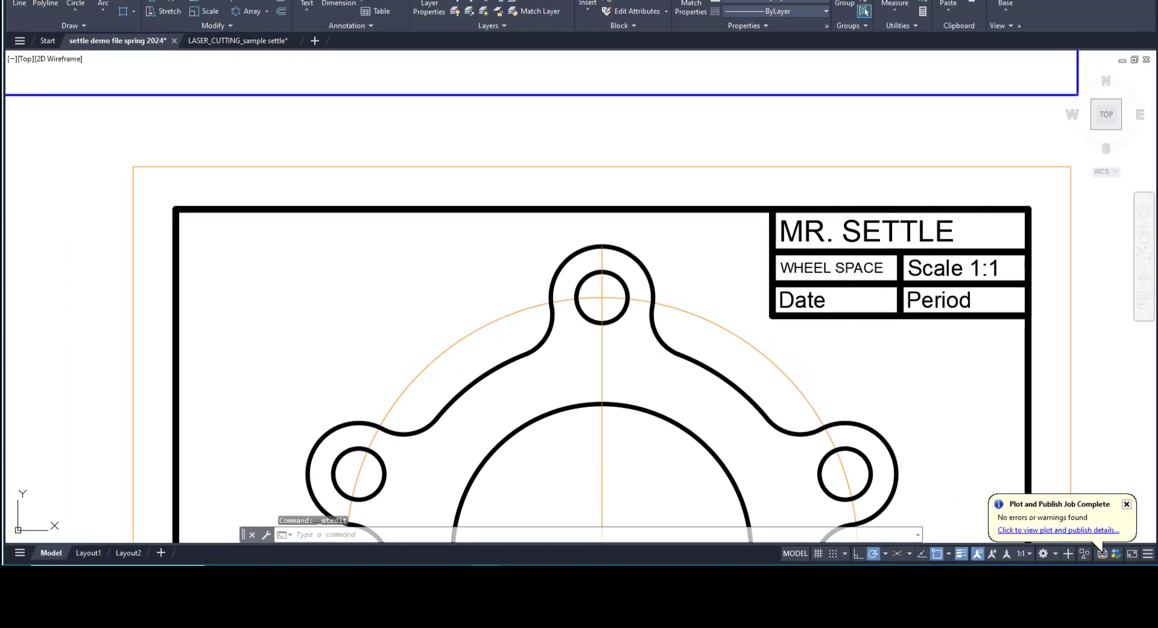
scroll(935, 302, "down", 6)
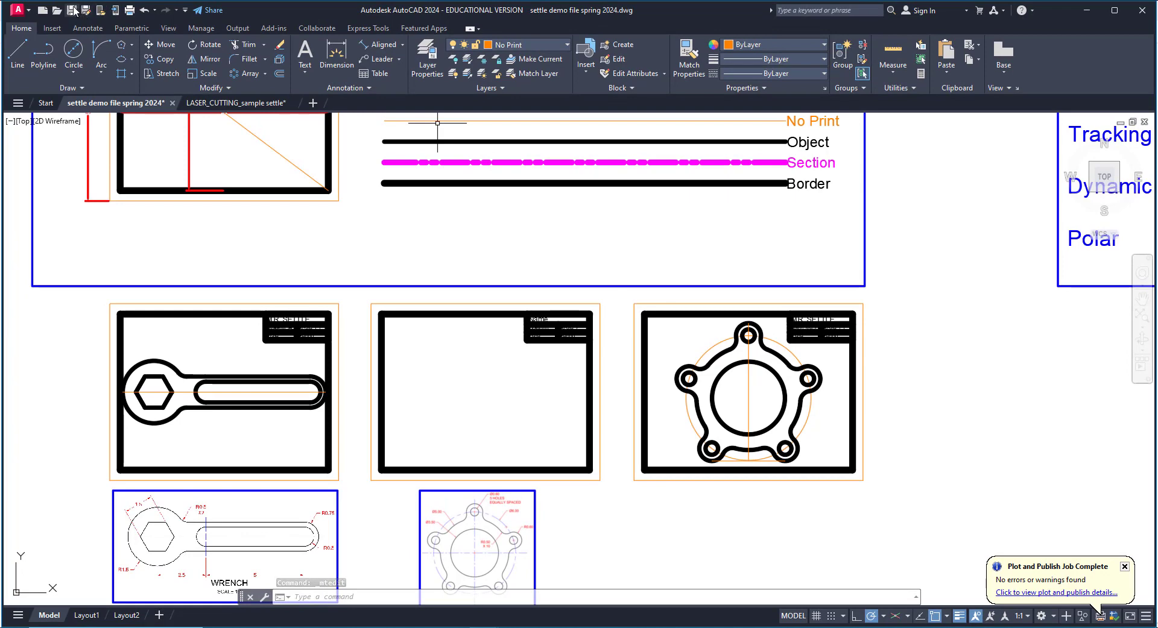
key("ctrl+s")
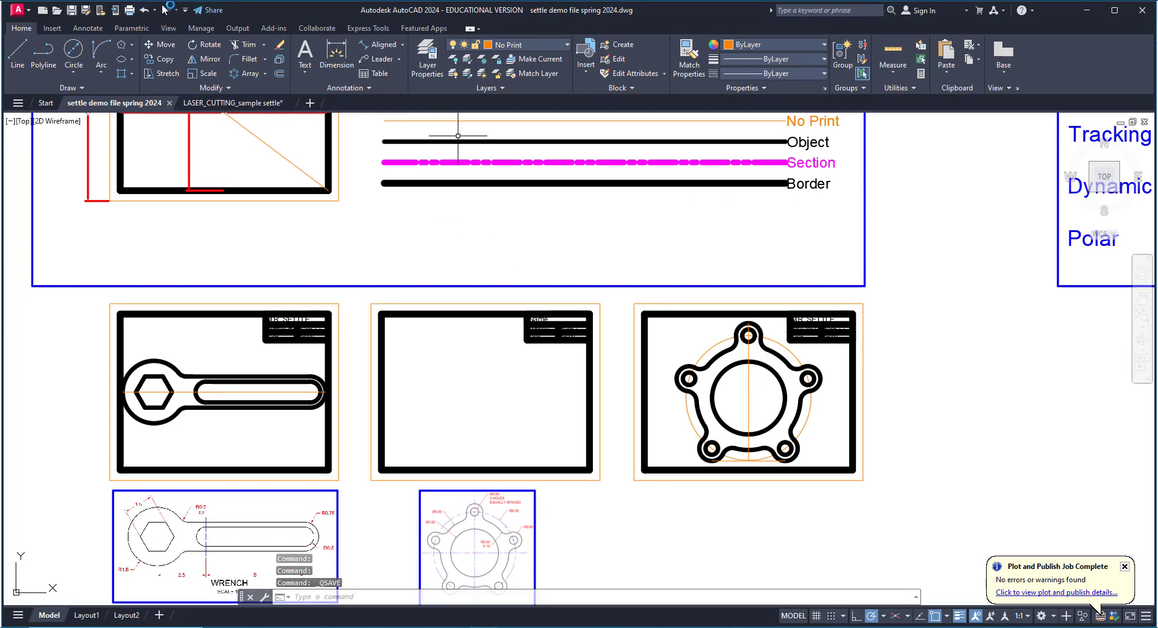
Set up a plot to the HHS-TechEdDrafting-Tos printer, with a window area spanning the wheel spacer sheet's outer orange rectangle.
left_click(130, 10)
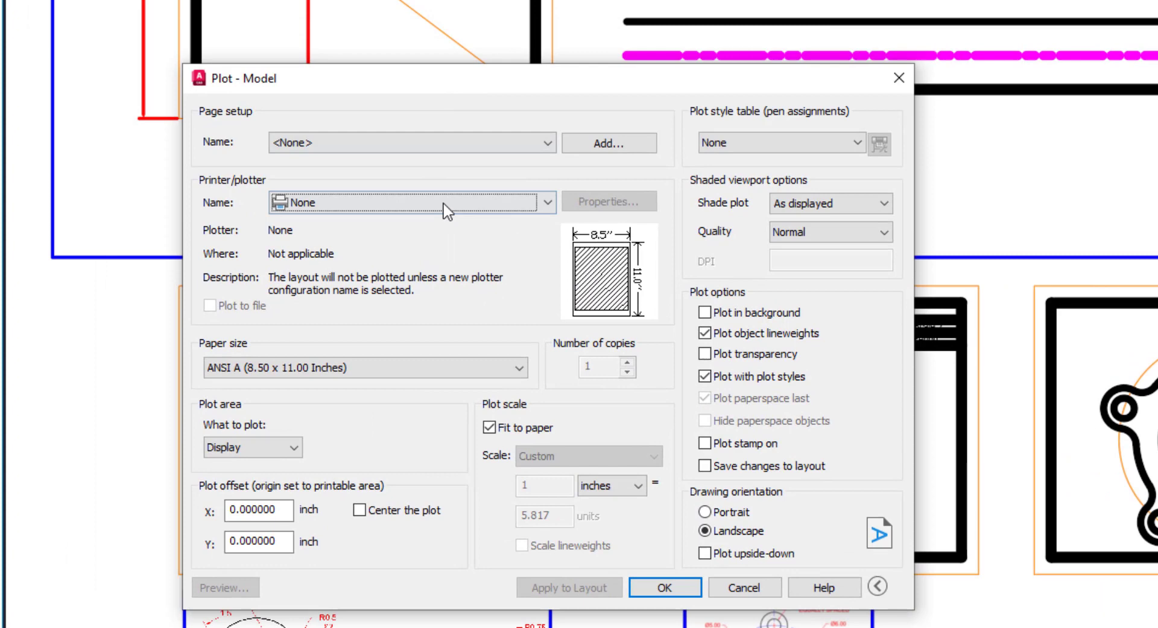
left_click(446, 205)
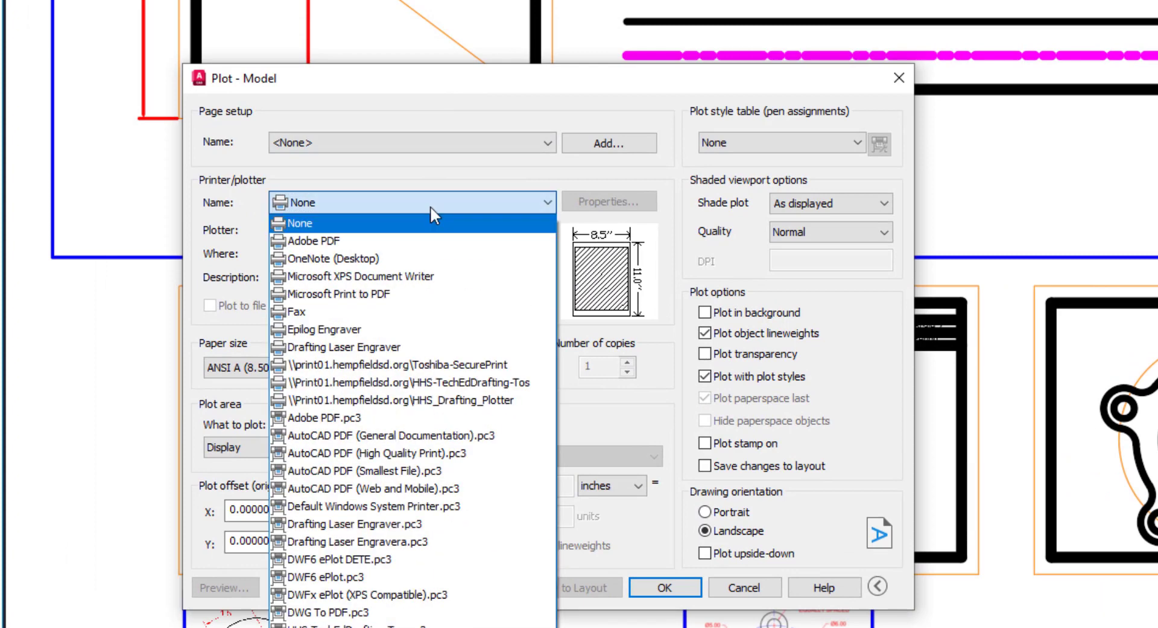
left_click(461, 386)
left_click(294, 448)
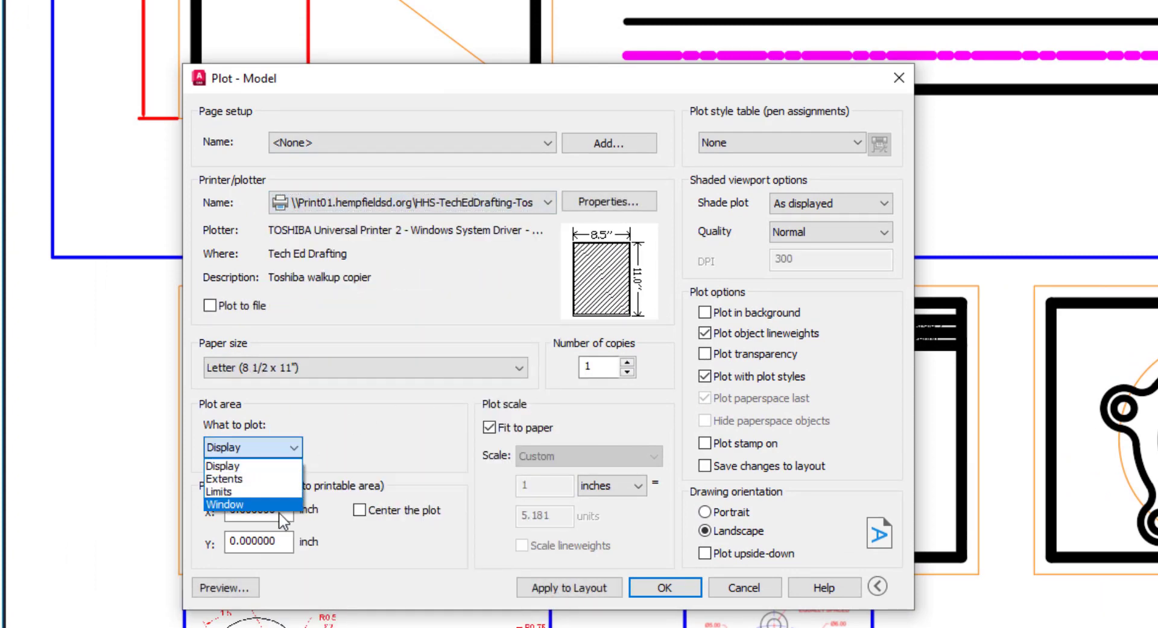
left_click(280, 510)
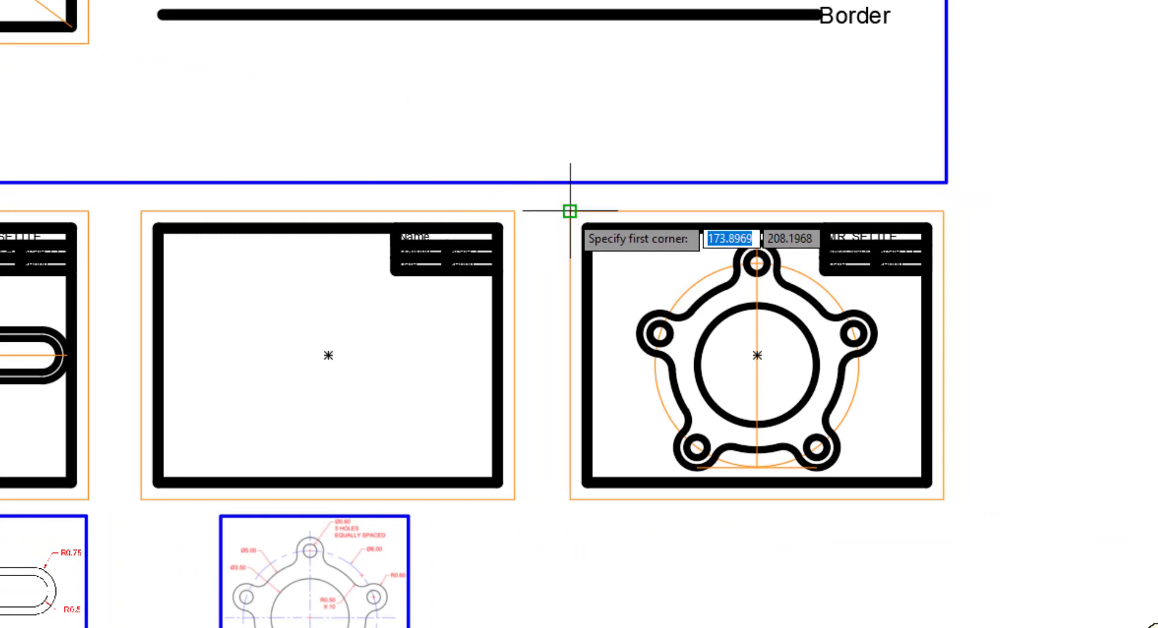
left_click(570, 211)
left_click(944, 498)
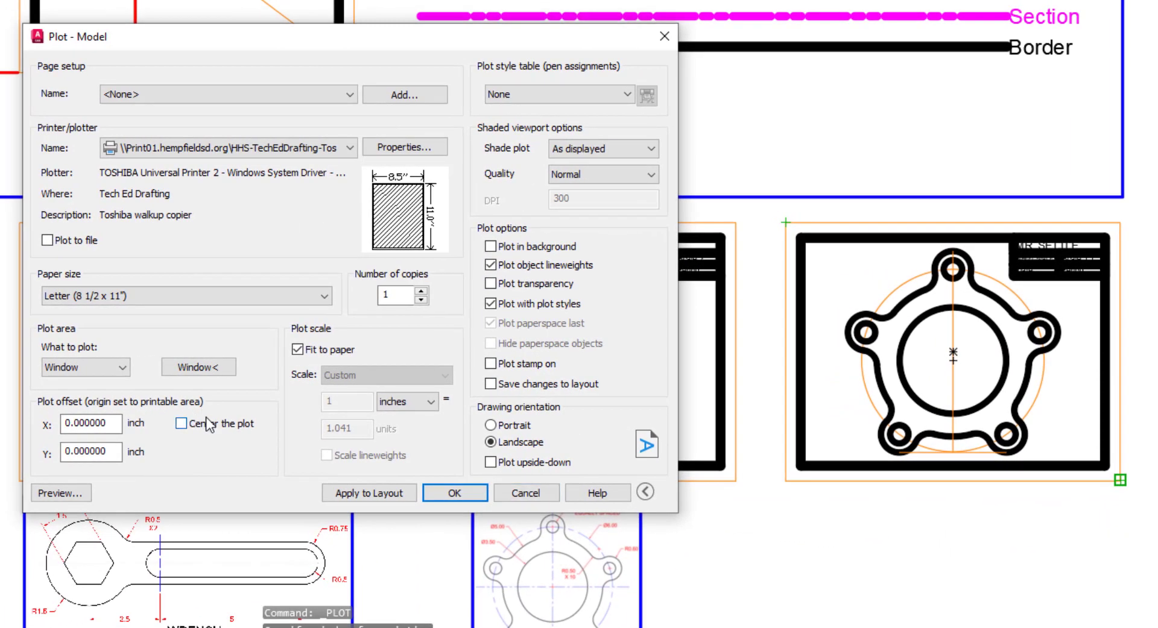
Centre the plot and set its scale to 1 inch = 1 unit instead of fitting to paper.
left_click(181, 423)
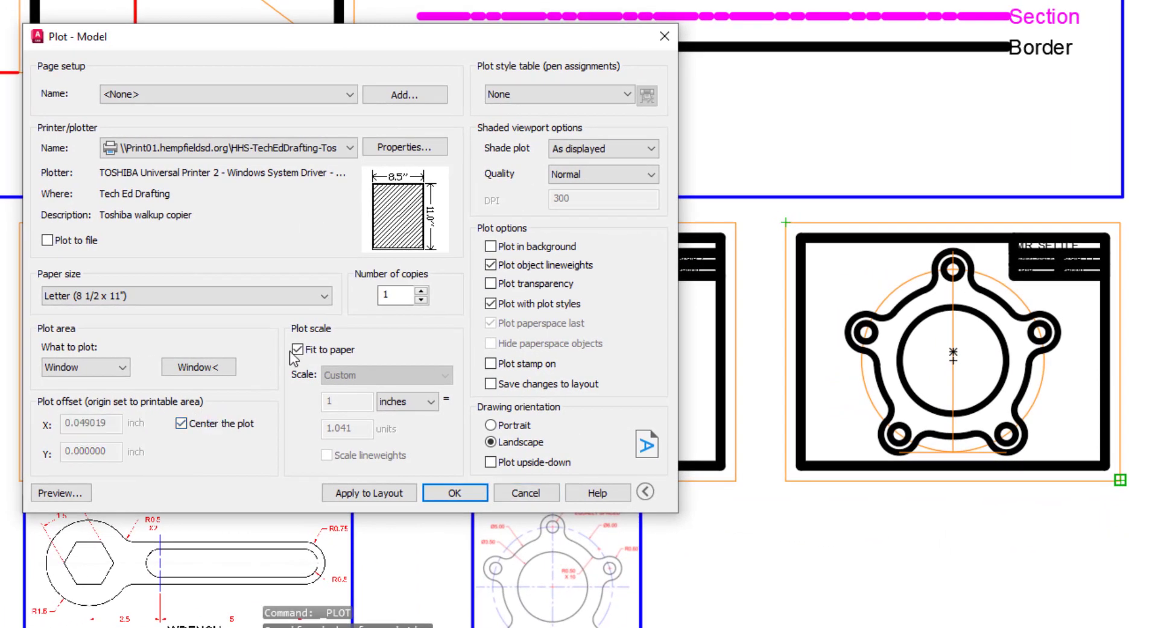
left_click(294, 350)
left_click(360, 427)
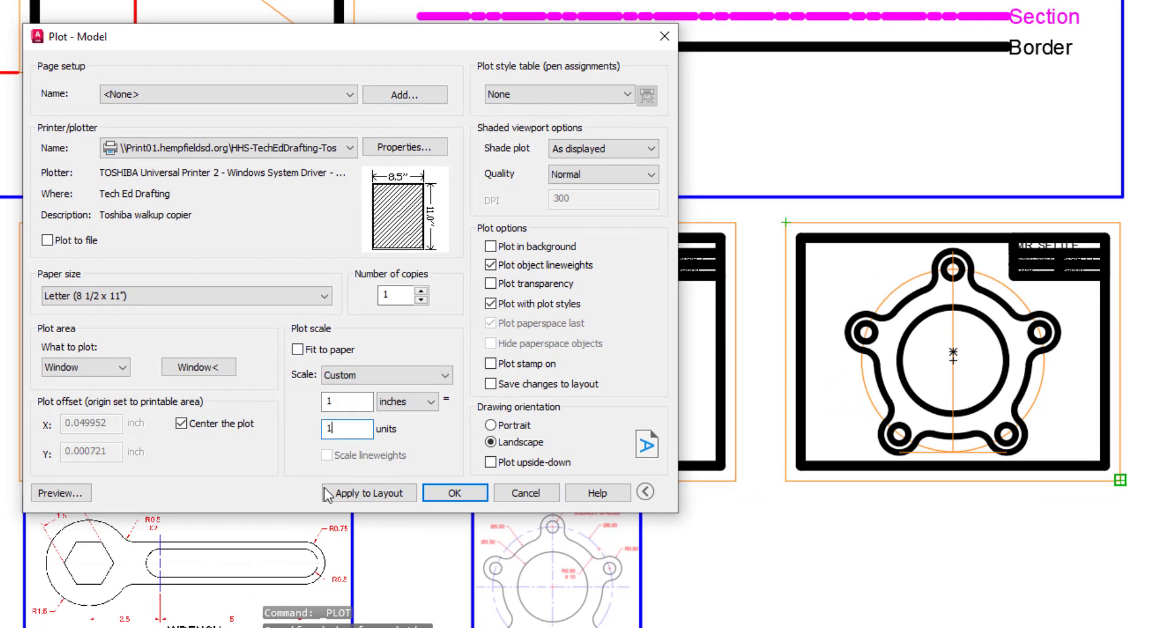
Preview the wheel spacer plot and send it to the printer.
left_click(86, 498)
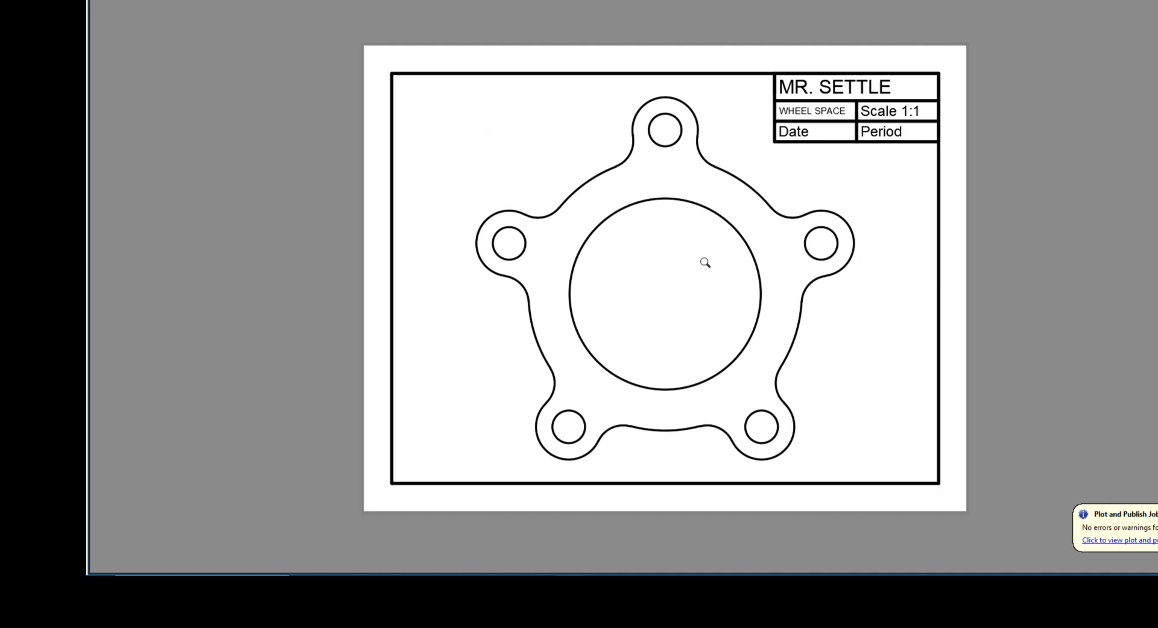
right_click(654, 247)
left_click(685, 271)
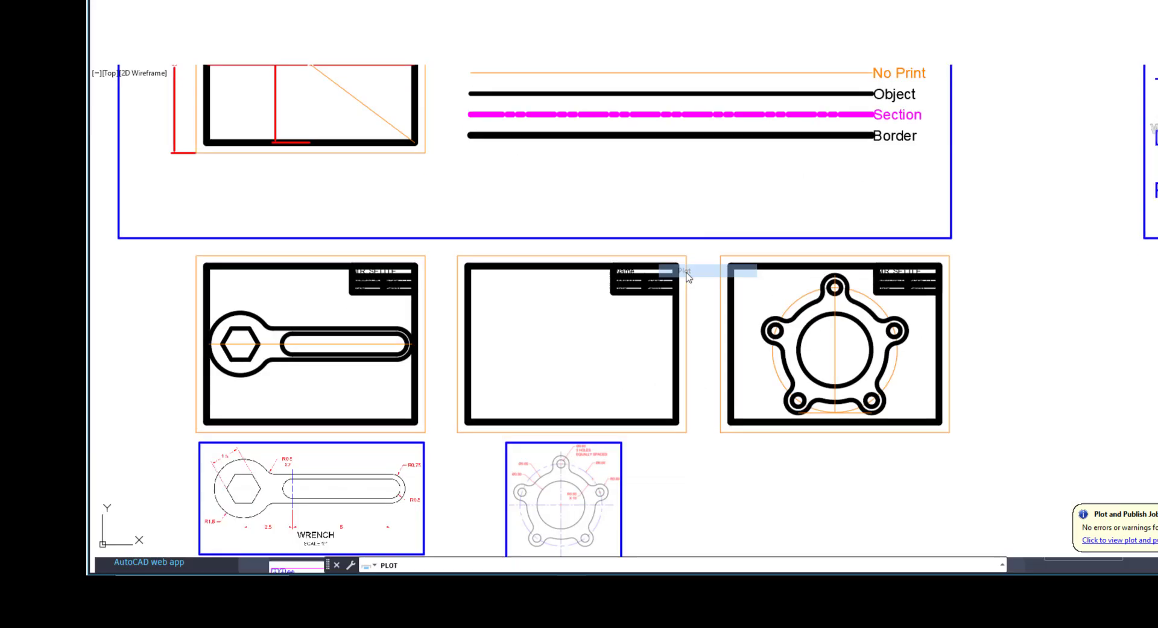